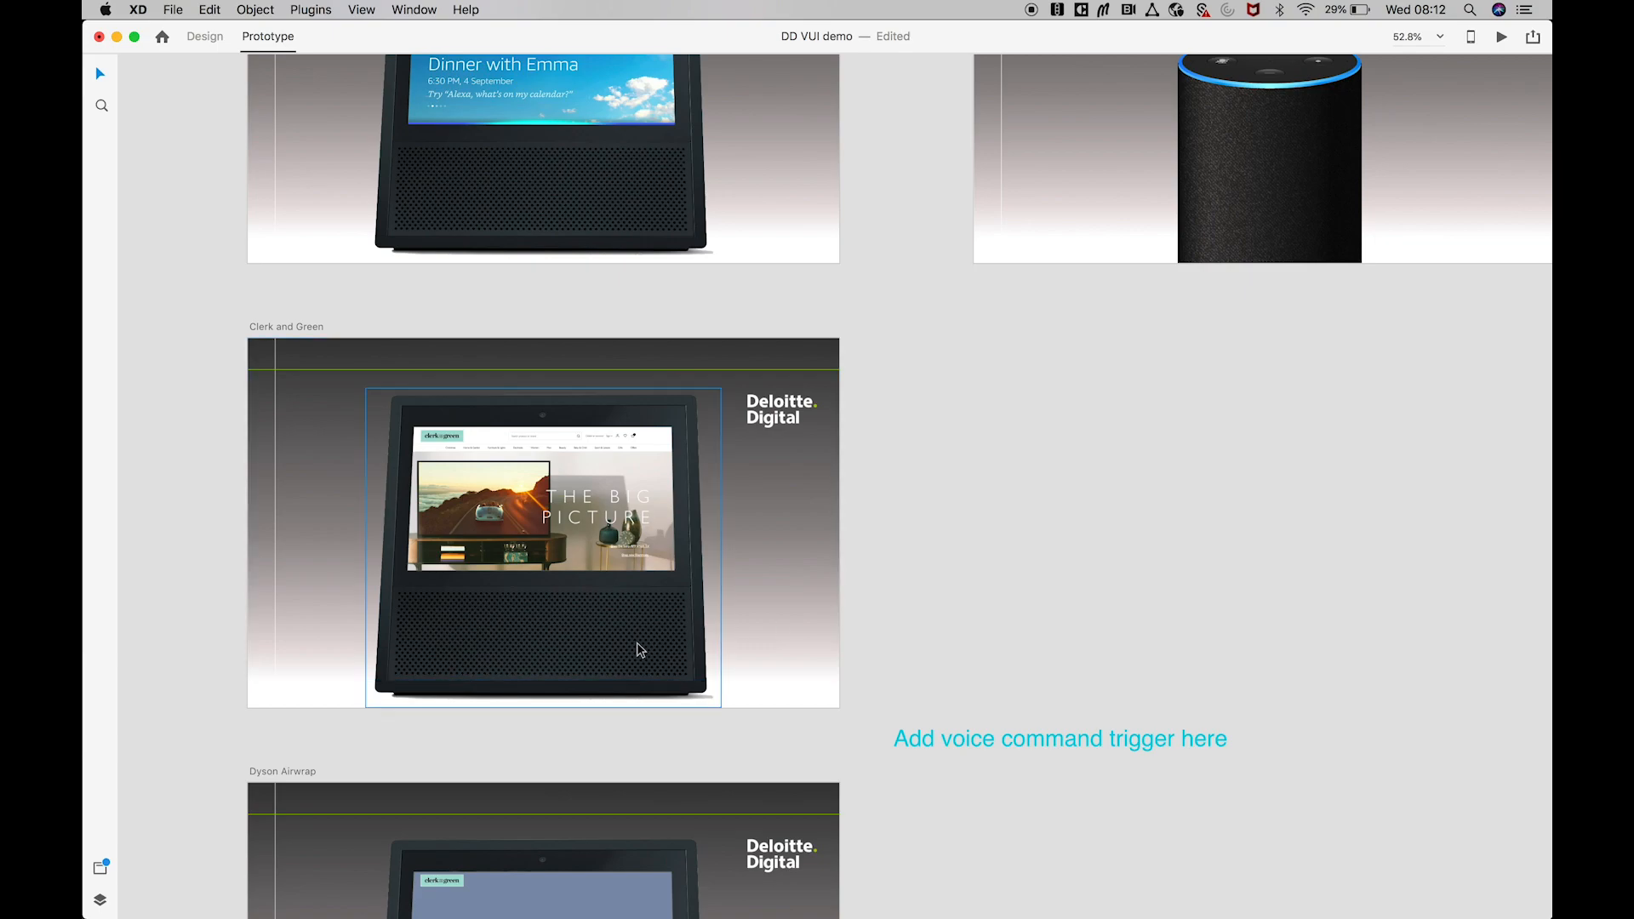
click(298, 637)
click(463, 684)
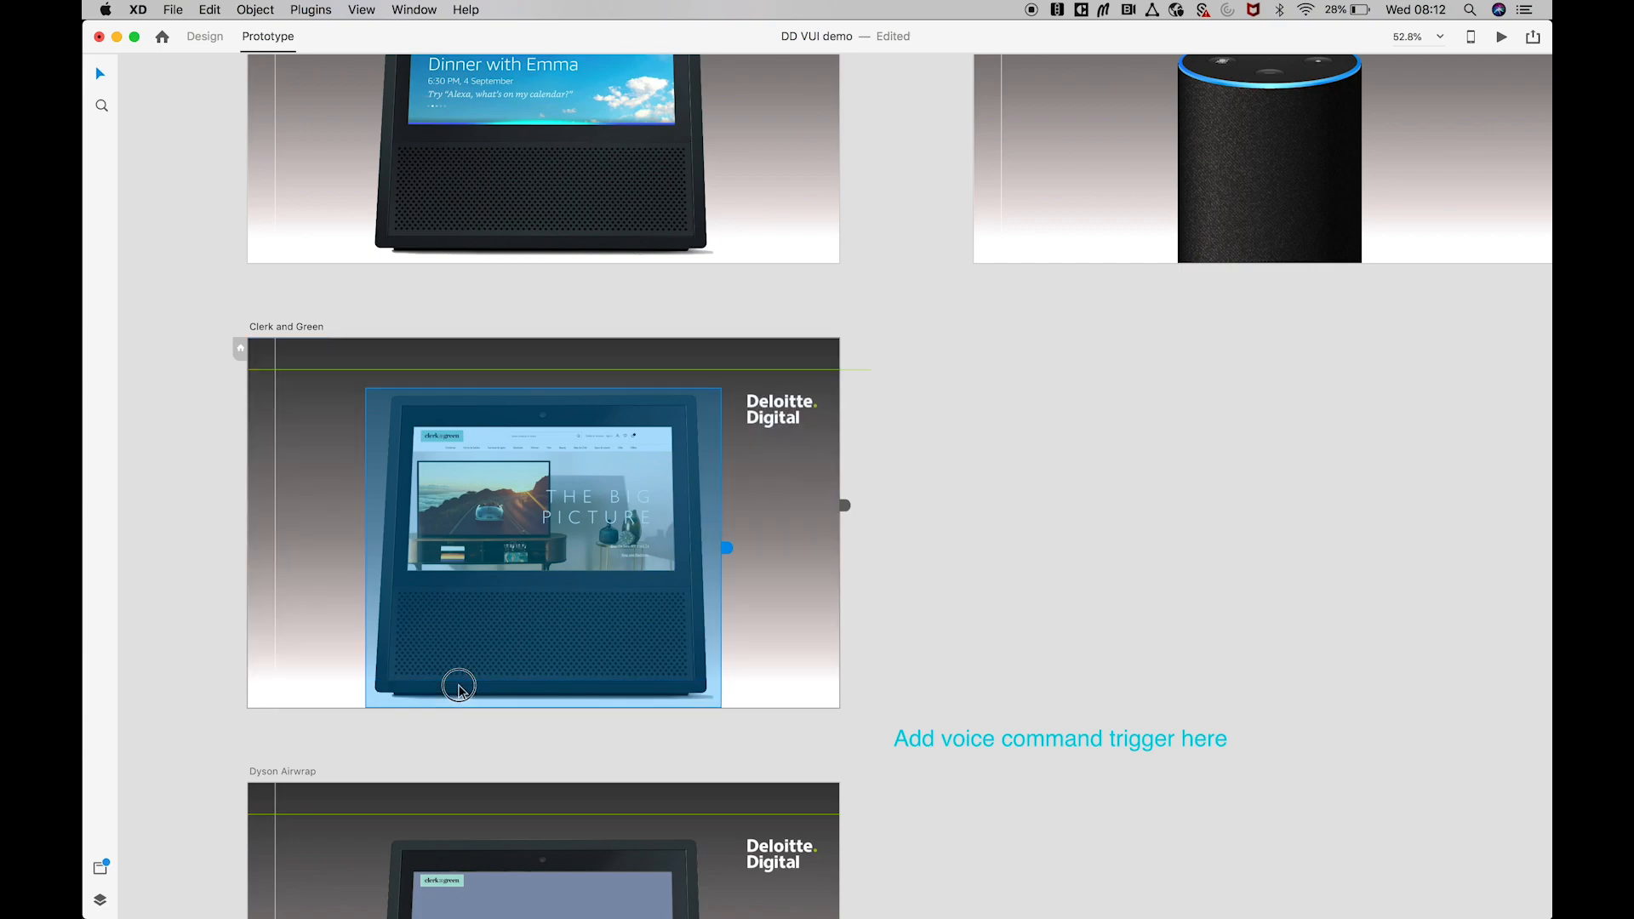
click(728, 550)
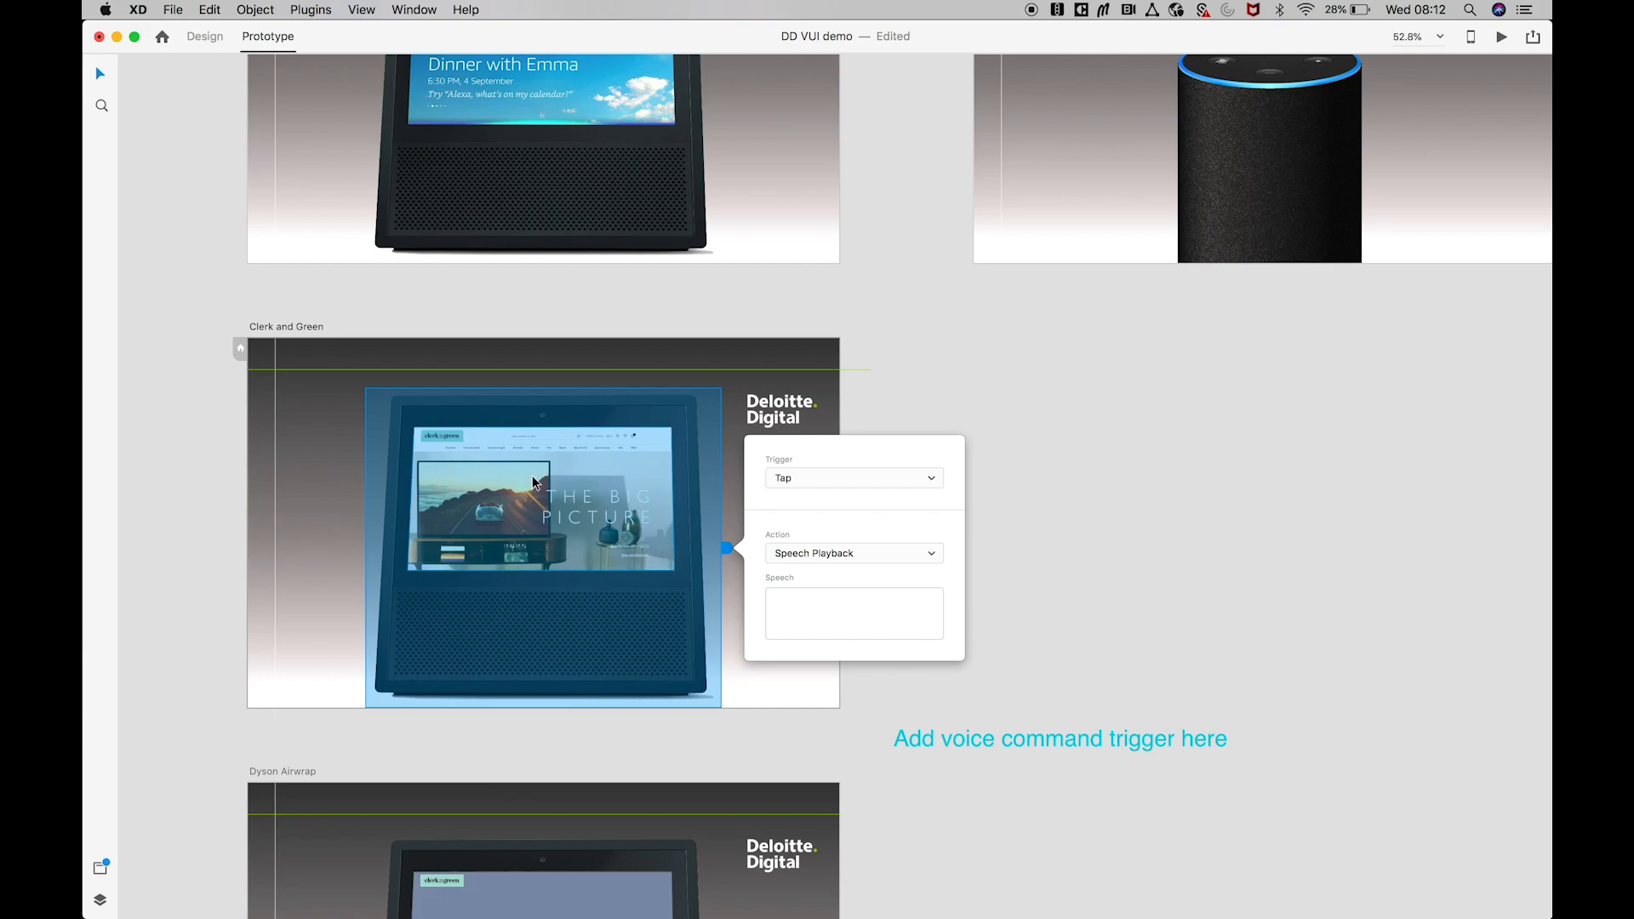
click(640, 305)
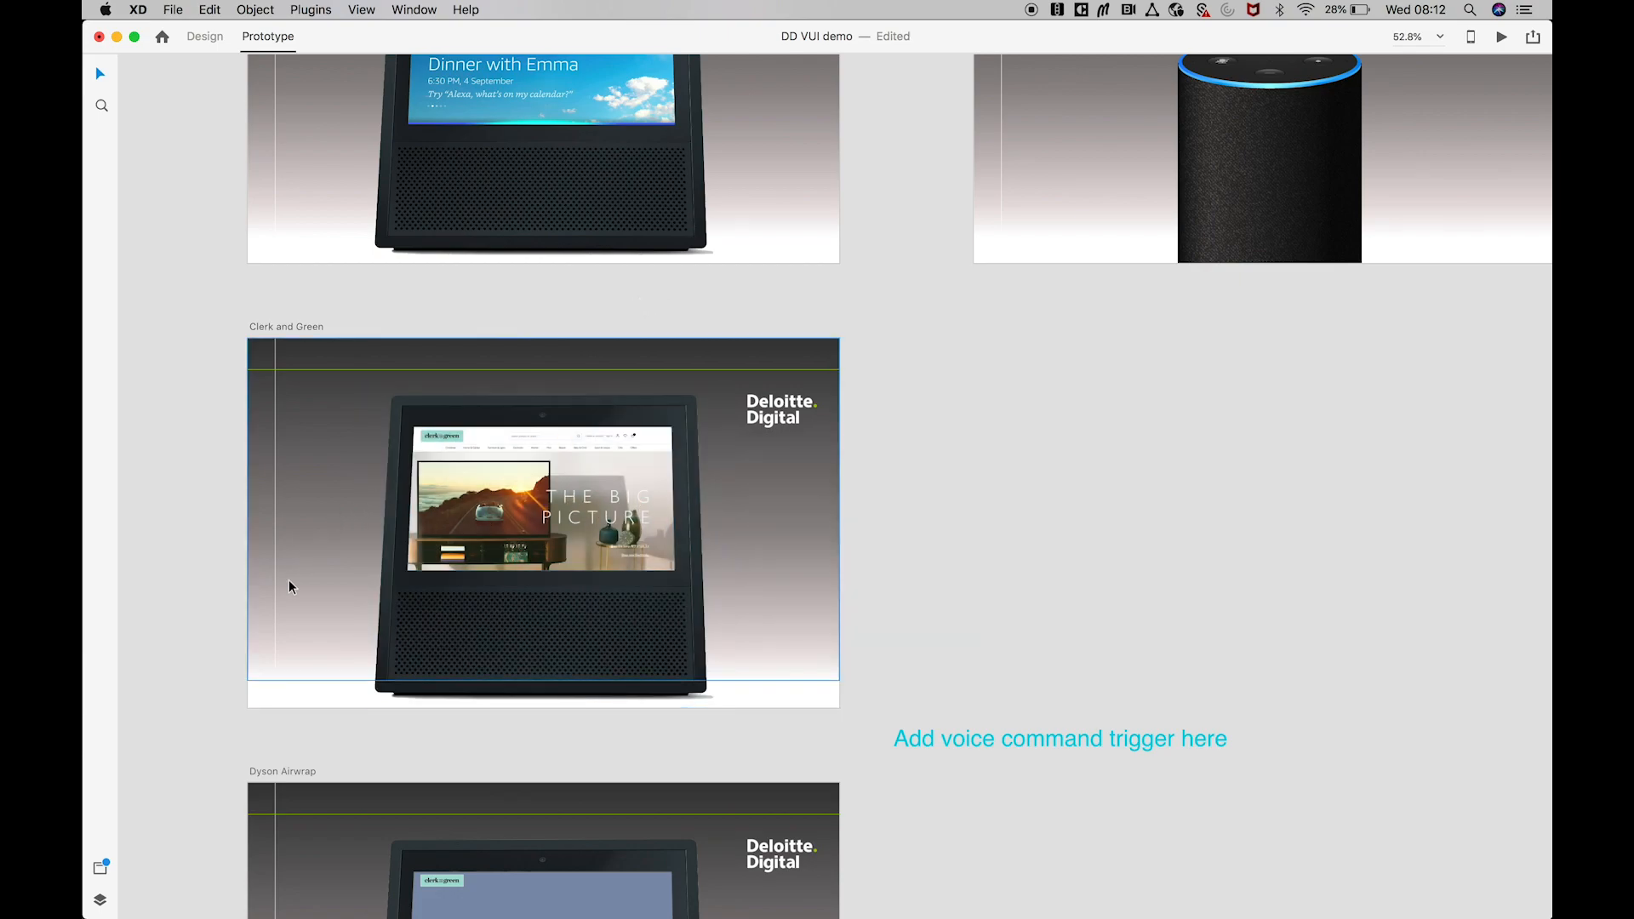
- Select the background Rectangle 138559 on the Clerk and Green artboard and link it to the Dyson Airwrap artboard
click(99, 900)
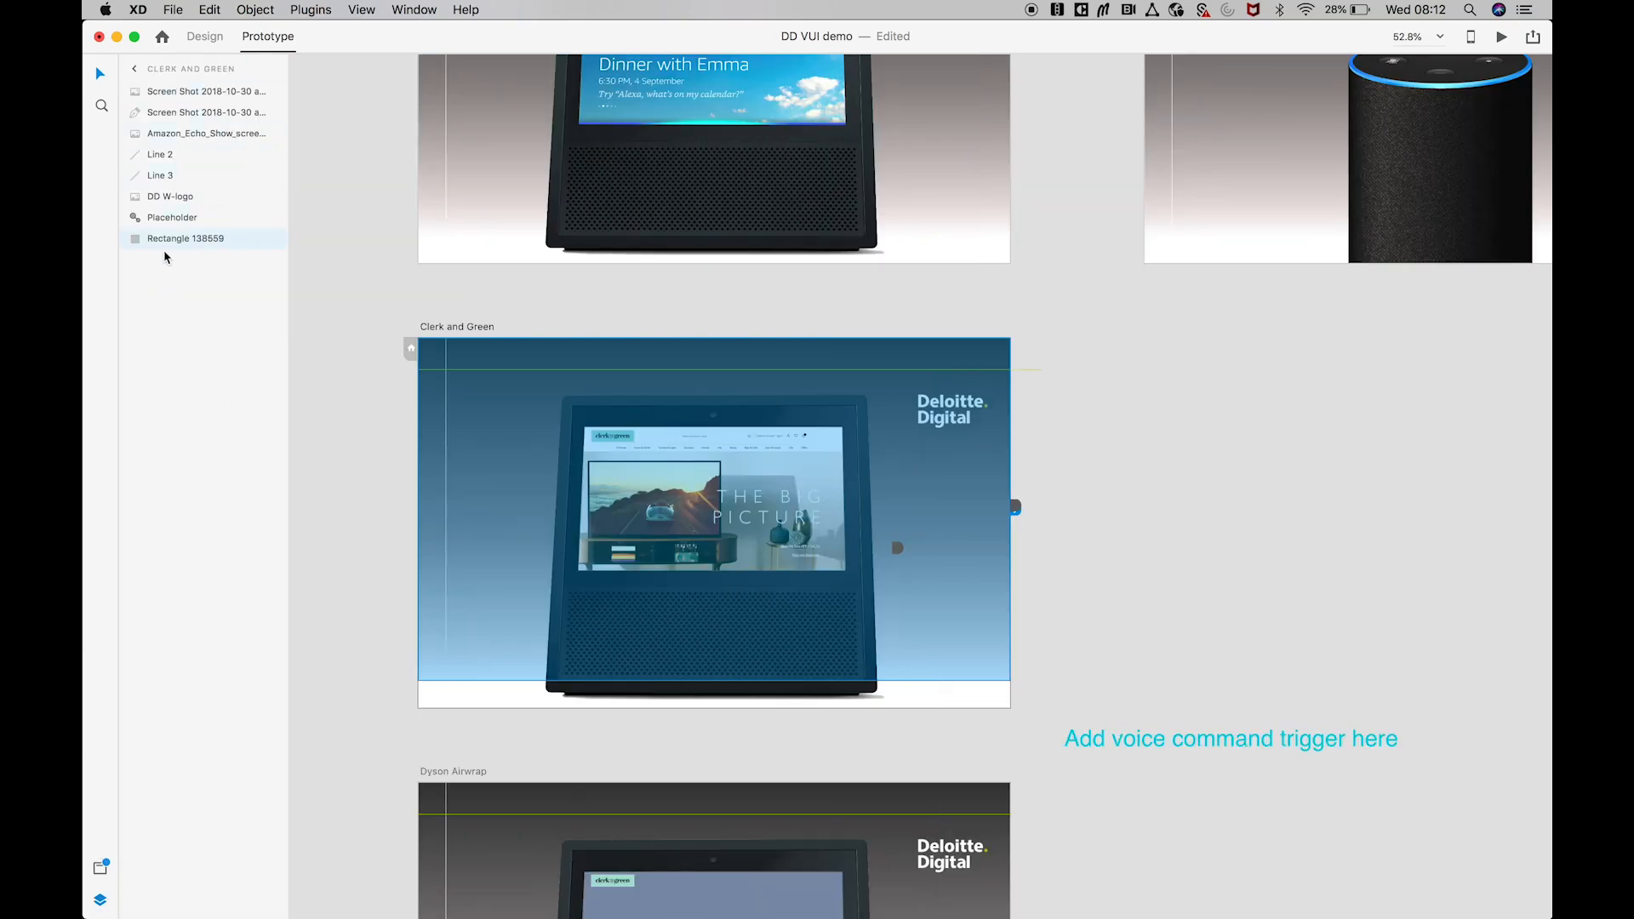
click(235, 245)
click(100, 900)
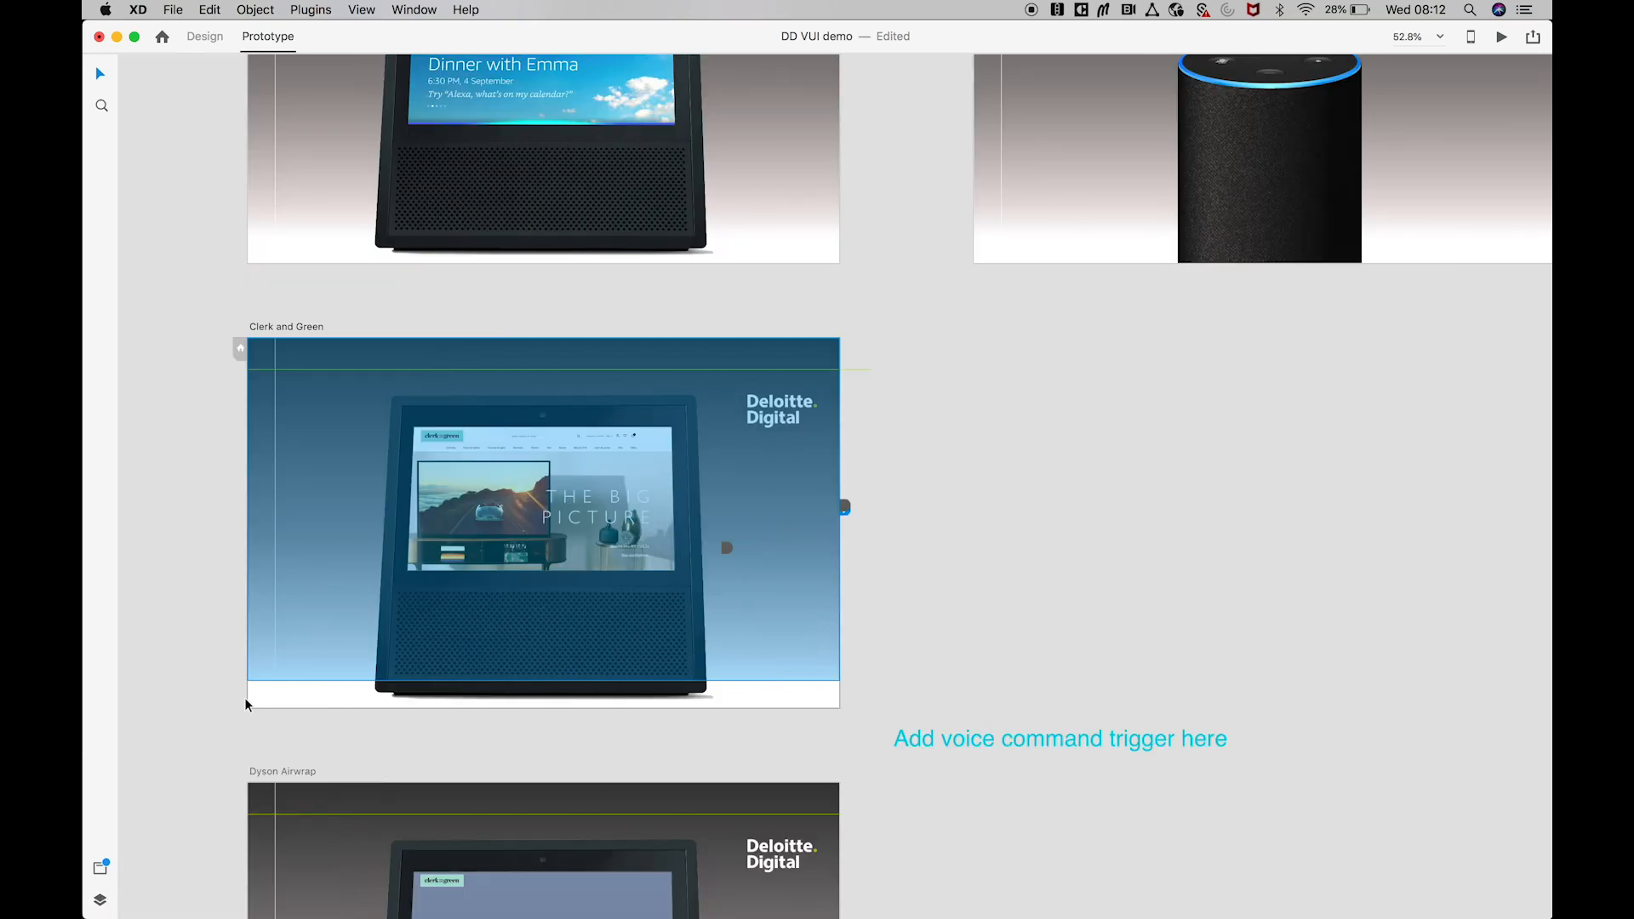
drag(845, 508, 687, 811)
- Set the voice command of the Clerk and Green to Dyson Airwrap transition to "Yes, please. Show me th Dyson Airwrap."
click(683, 596)
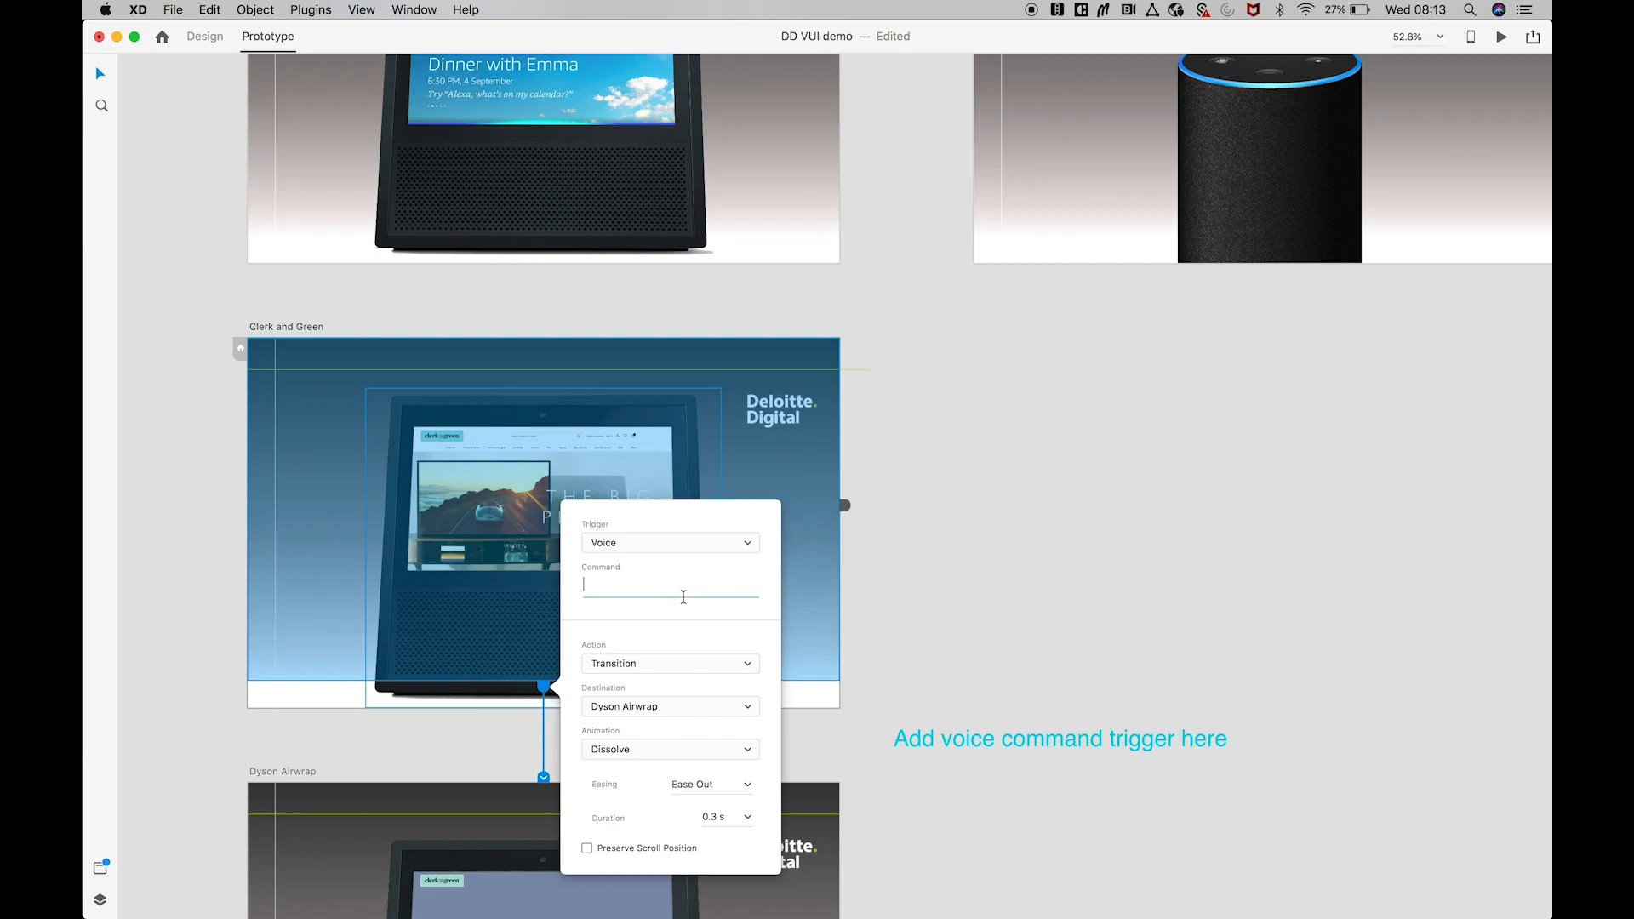
text(Yes)
text(, please)
text(. Show me th Dy)
text(son A)
text(irwrap.)
key(Return)
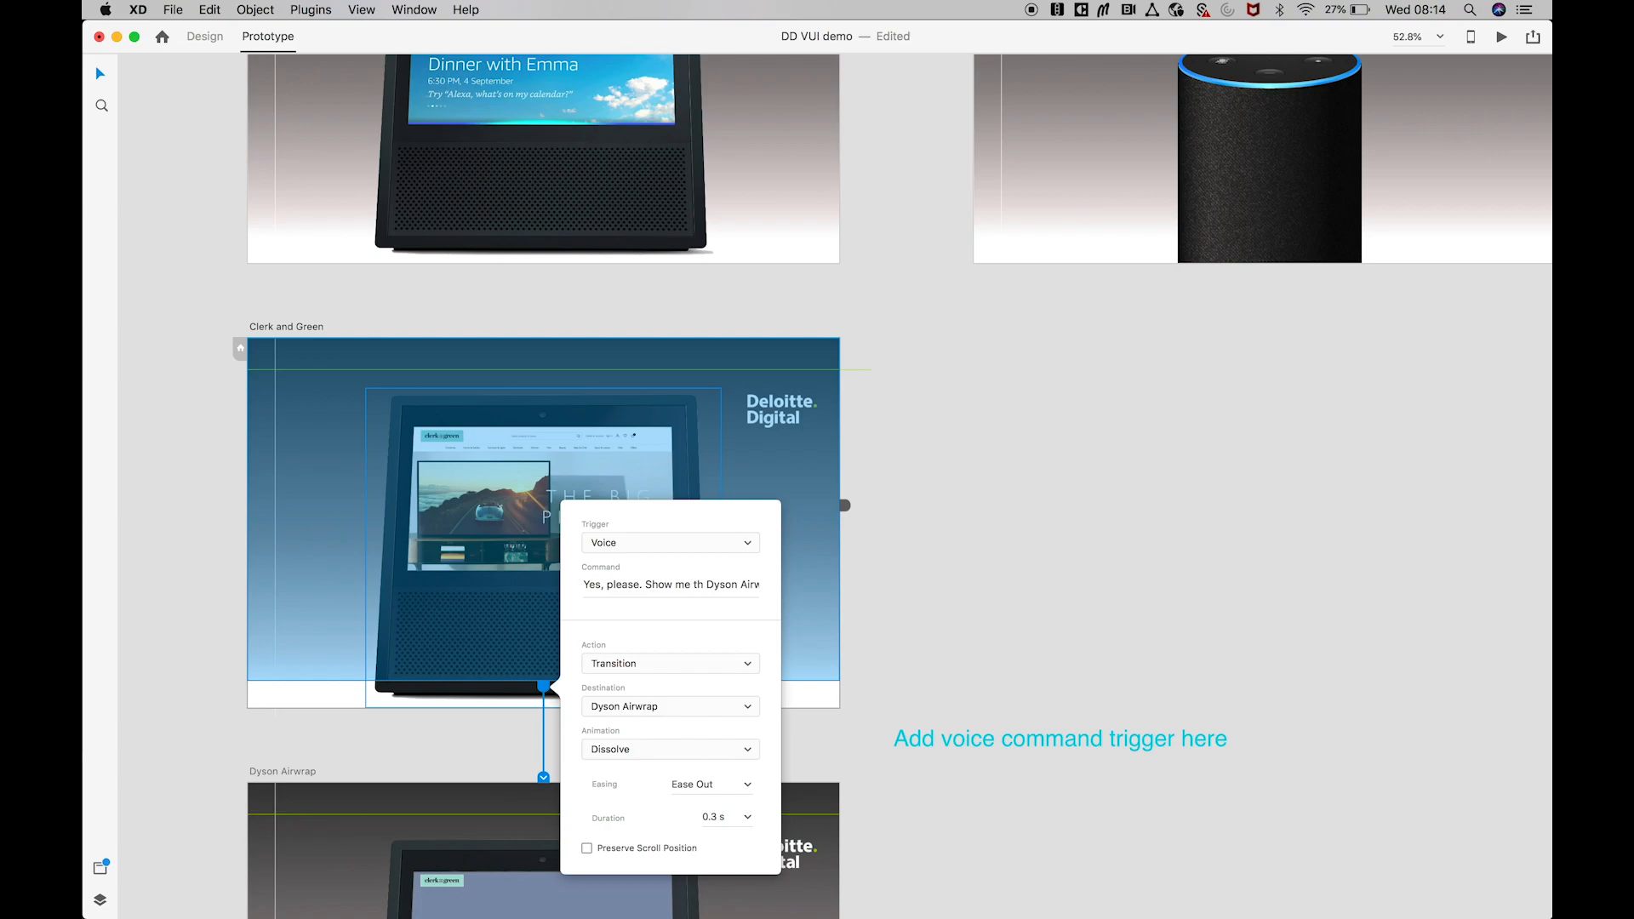
scroll(951, 594, down, 3)
click(952, 663)
right_click(954, 668)
click(908, 719)
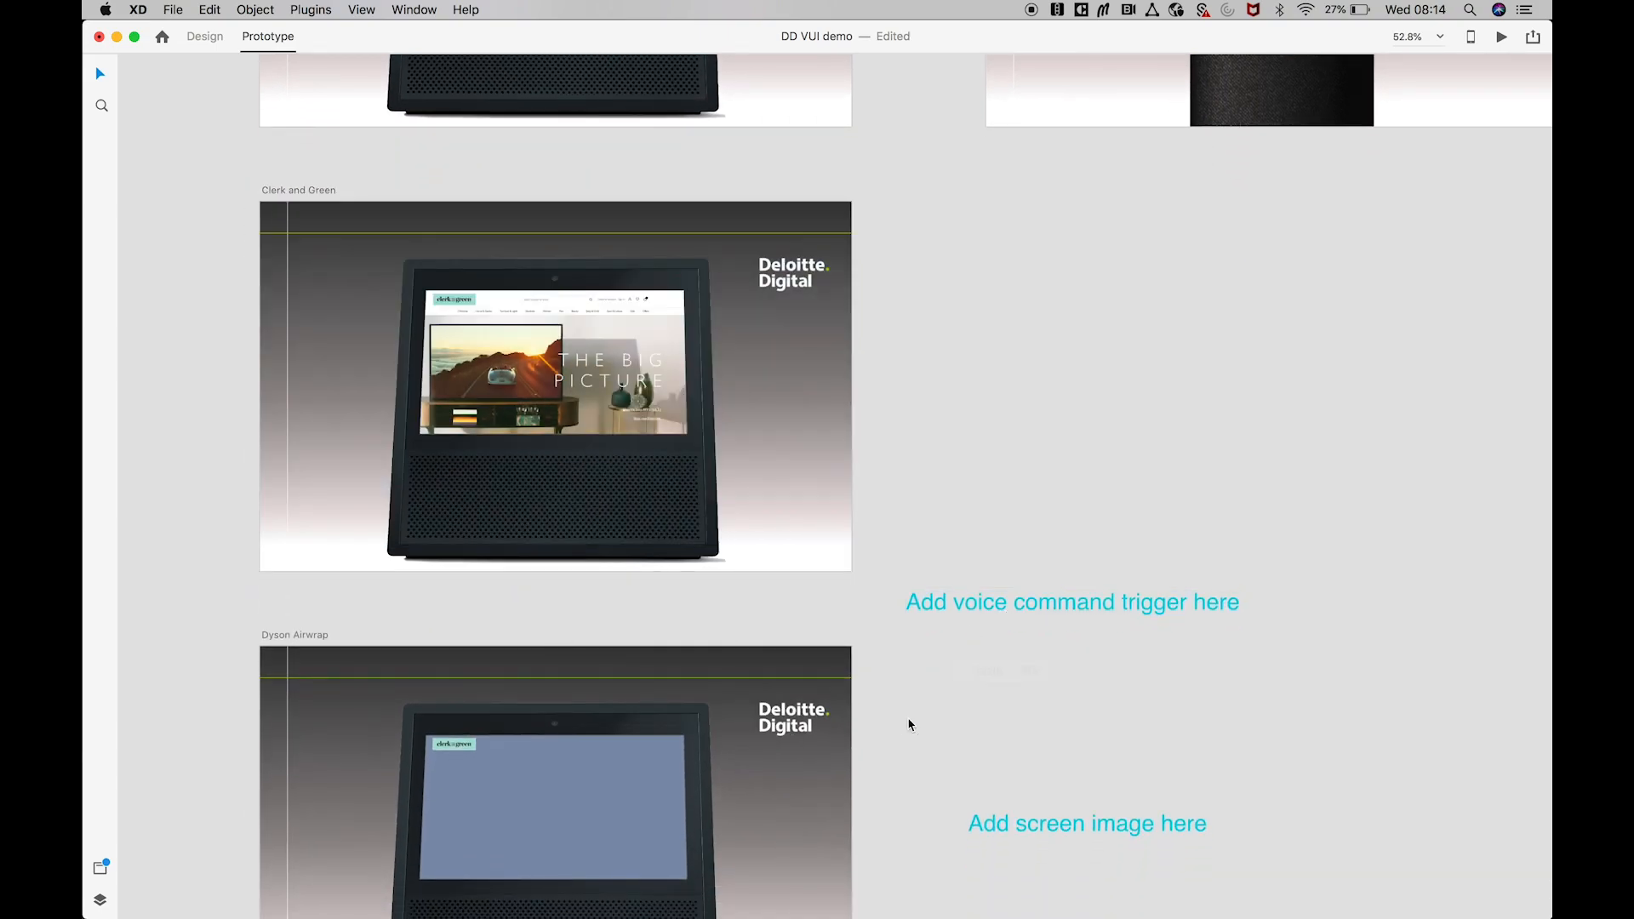
- Uncover the desktop files and place the product page screenshot ending in 52.png in the screen placeholders of Dyson Airwrap and Dyson Airwrap – 2
scroll(907, 720, down, 8)
scroll(909, 724, down, 1)
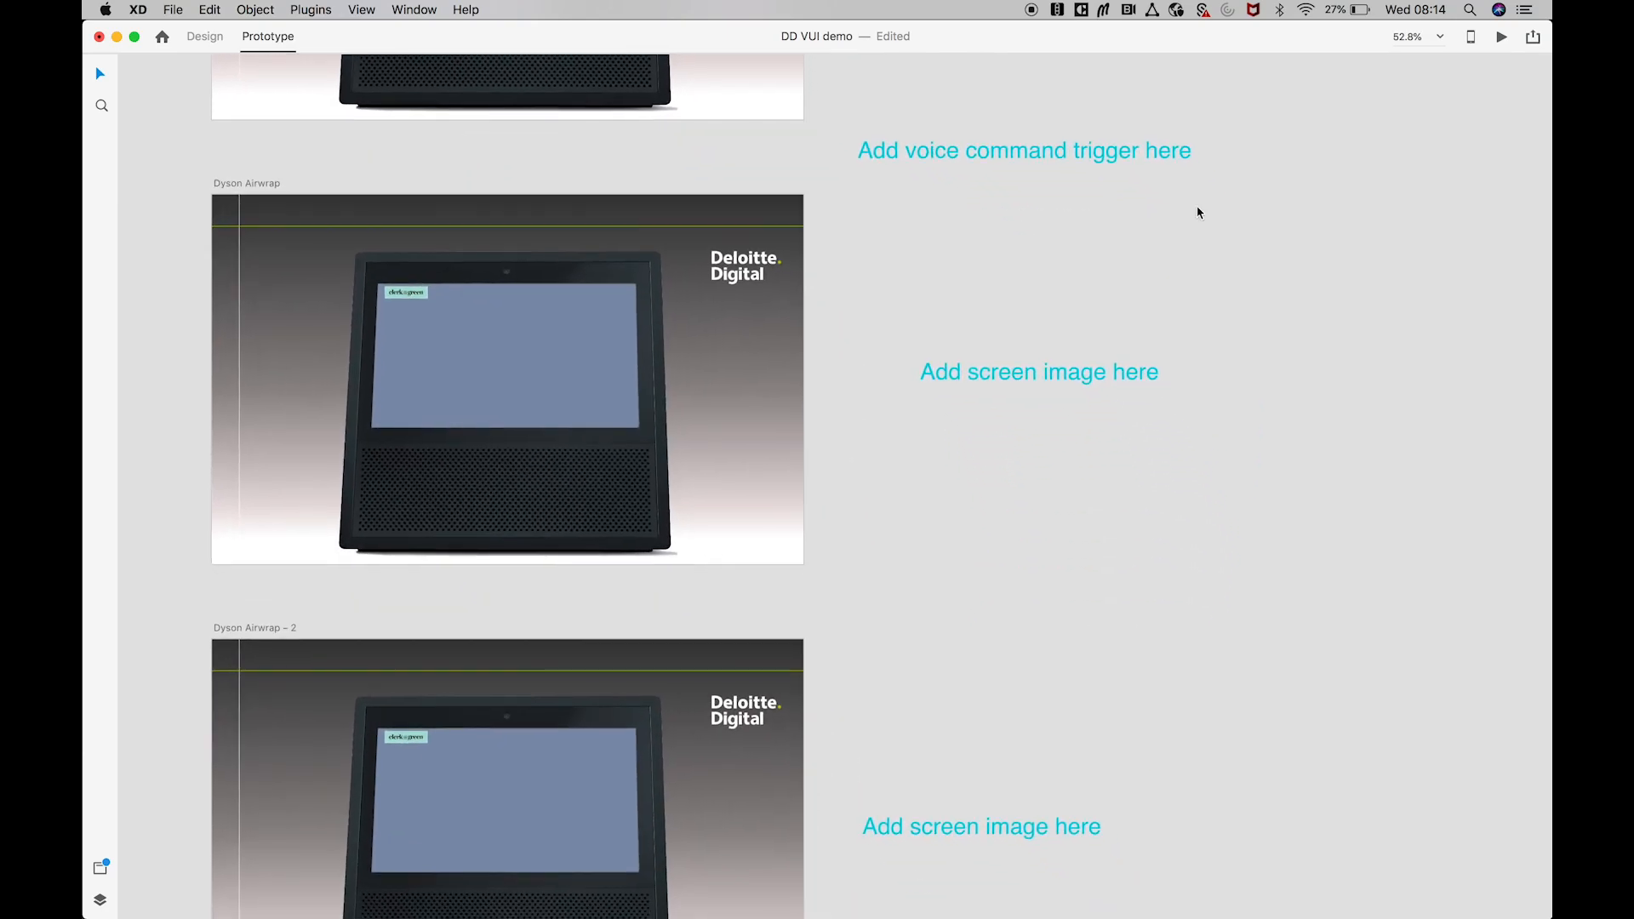
drag(1546, 32, 1395, 7)
click(1511, 211)
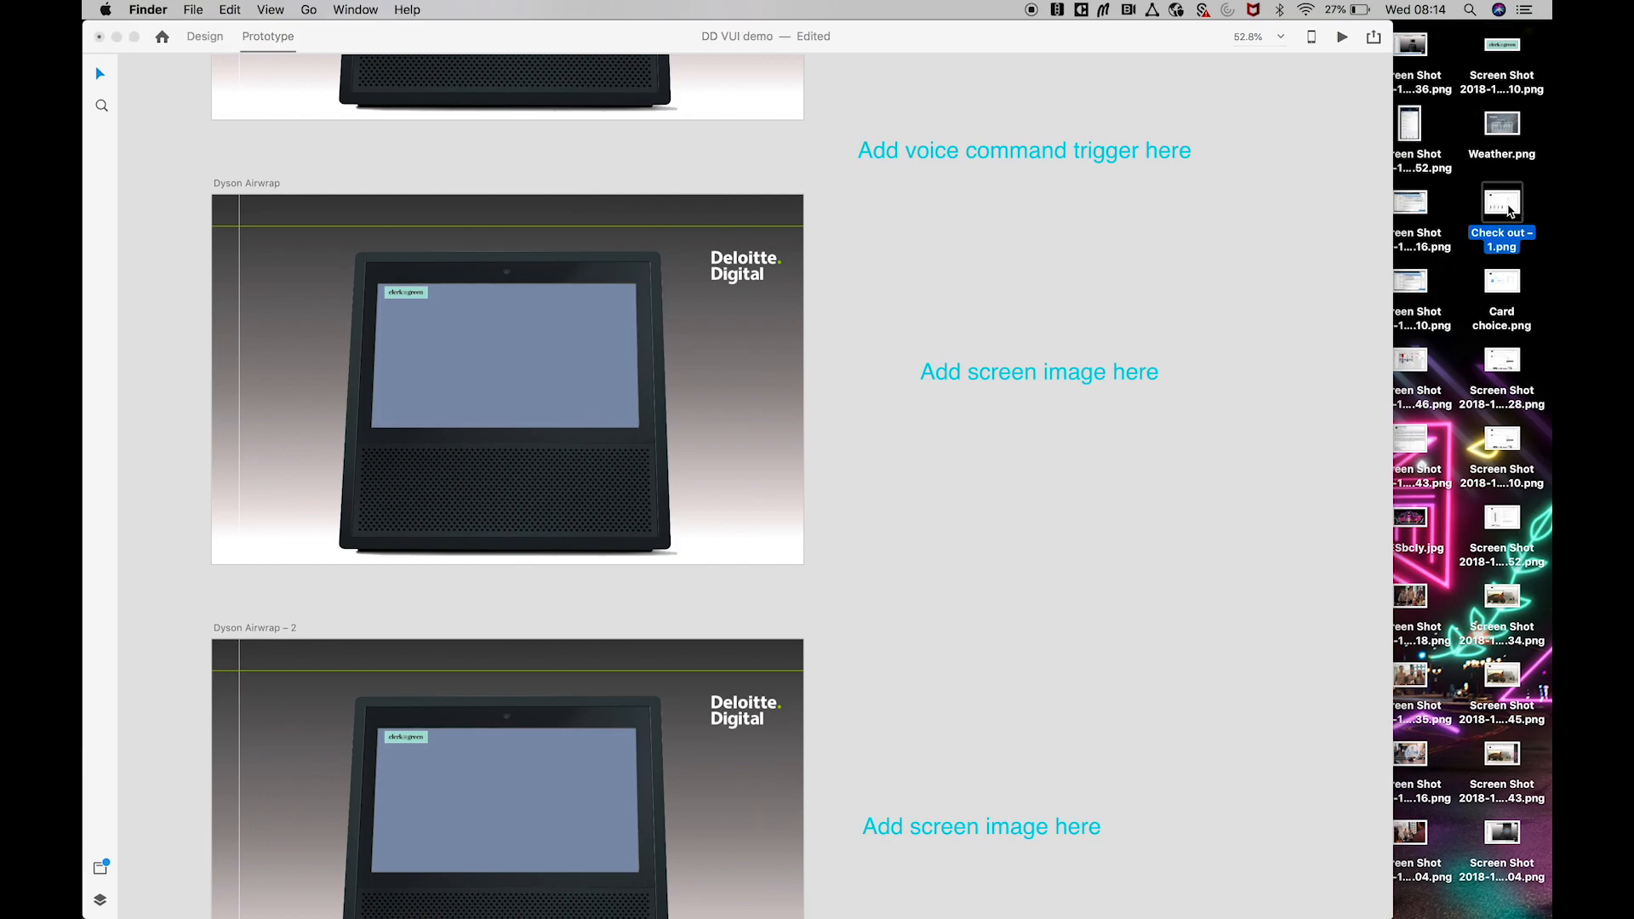
key(Down)
drag(1501, 519, 518, 358)
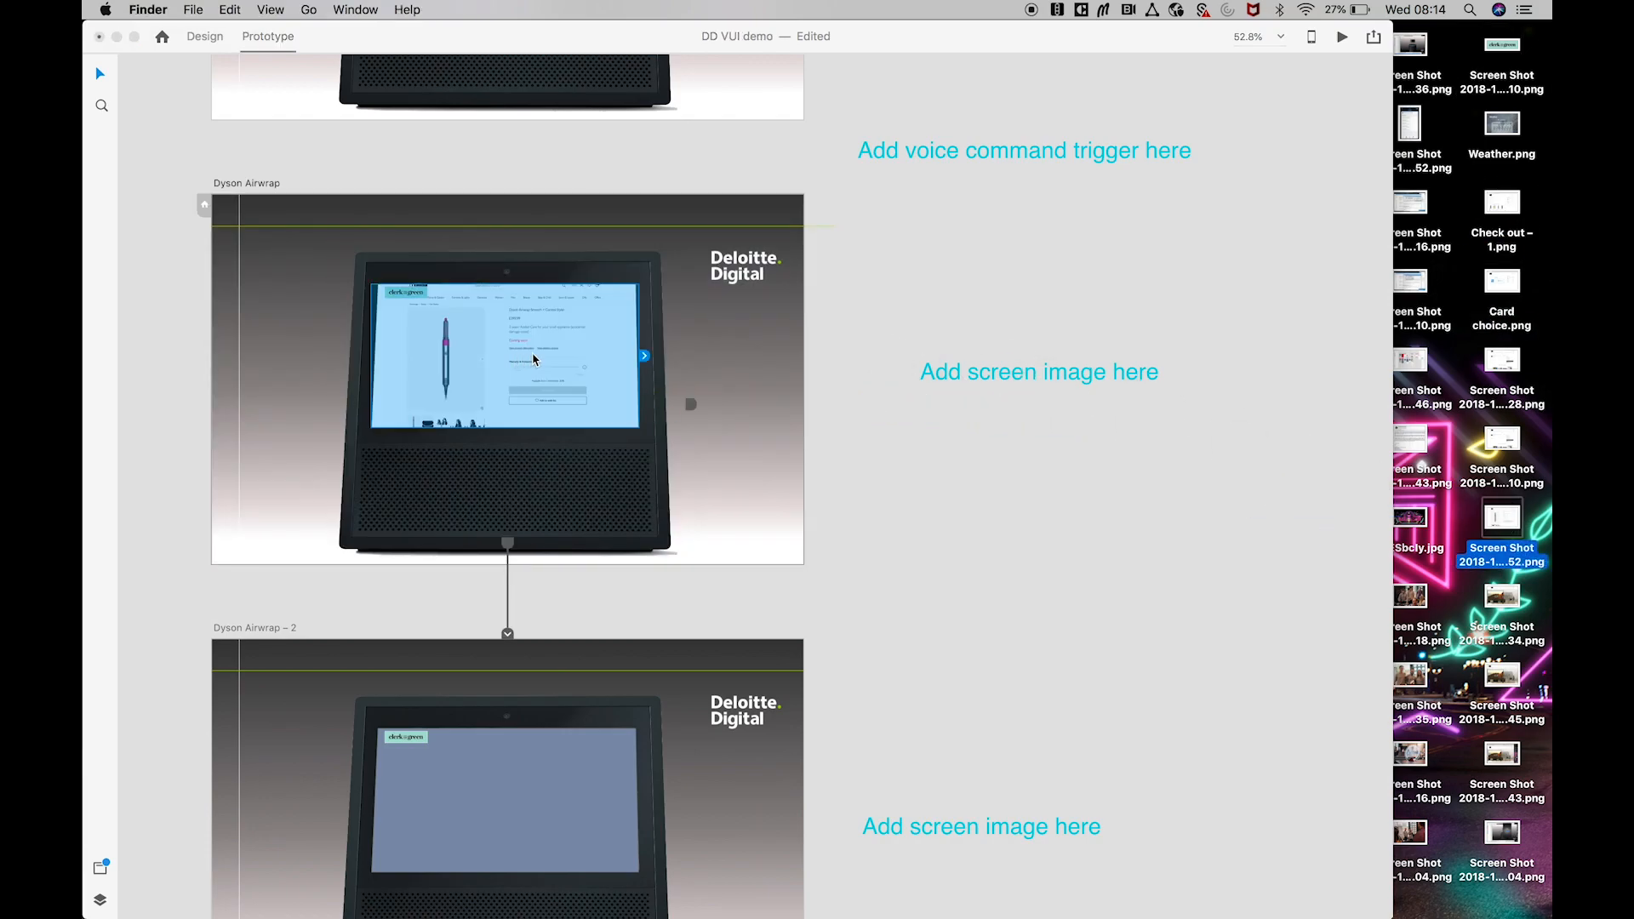
drag(1516, 518, 545, 770)
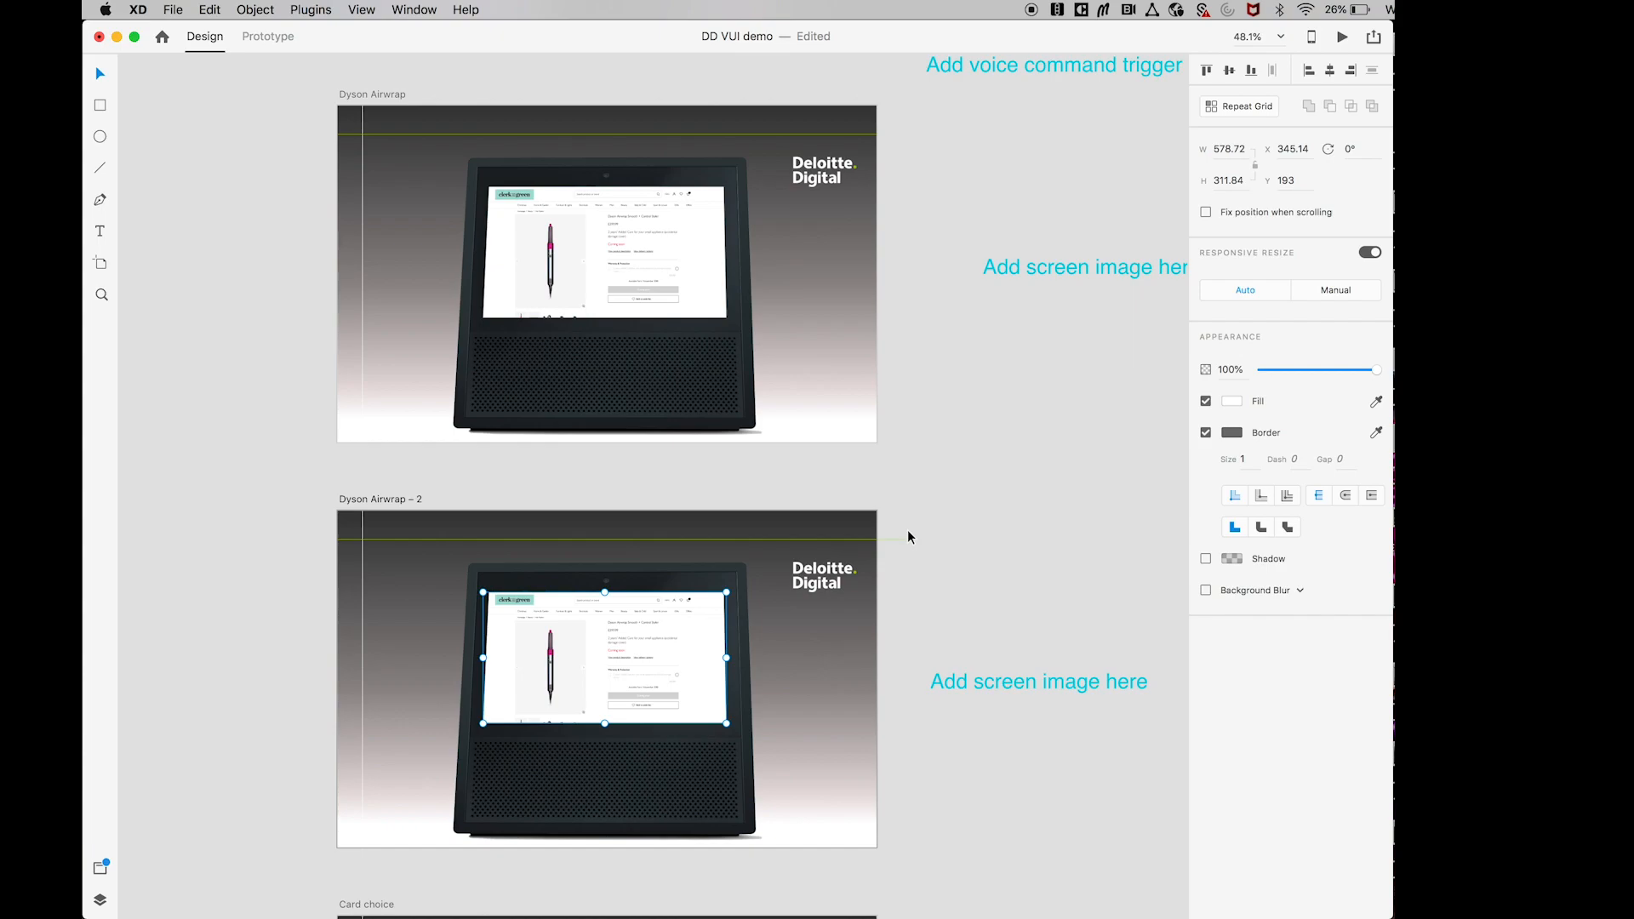
- Return to prototyping and give the Dyson Airwrap artboard a Time-triggered Speech Playback interaction with a 0 s delay
scroll(907, 536, up, 5)
scroll(907, 537, down, 2)
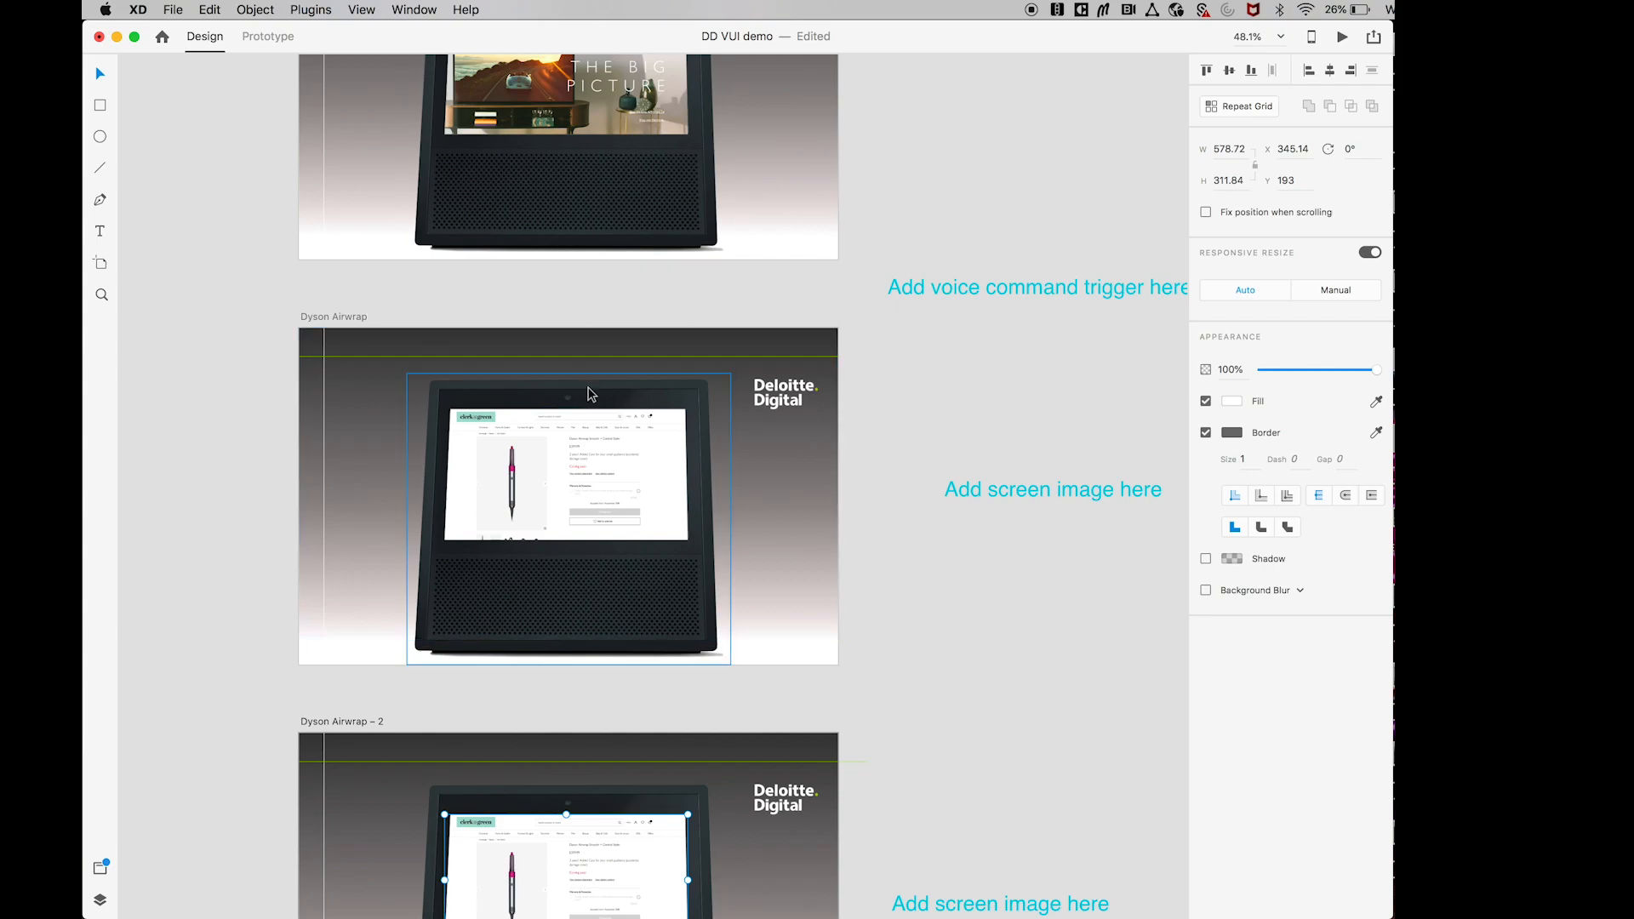
click(333, 323)
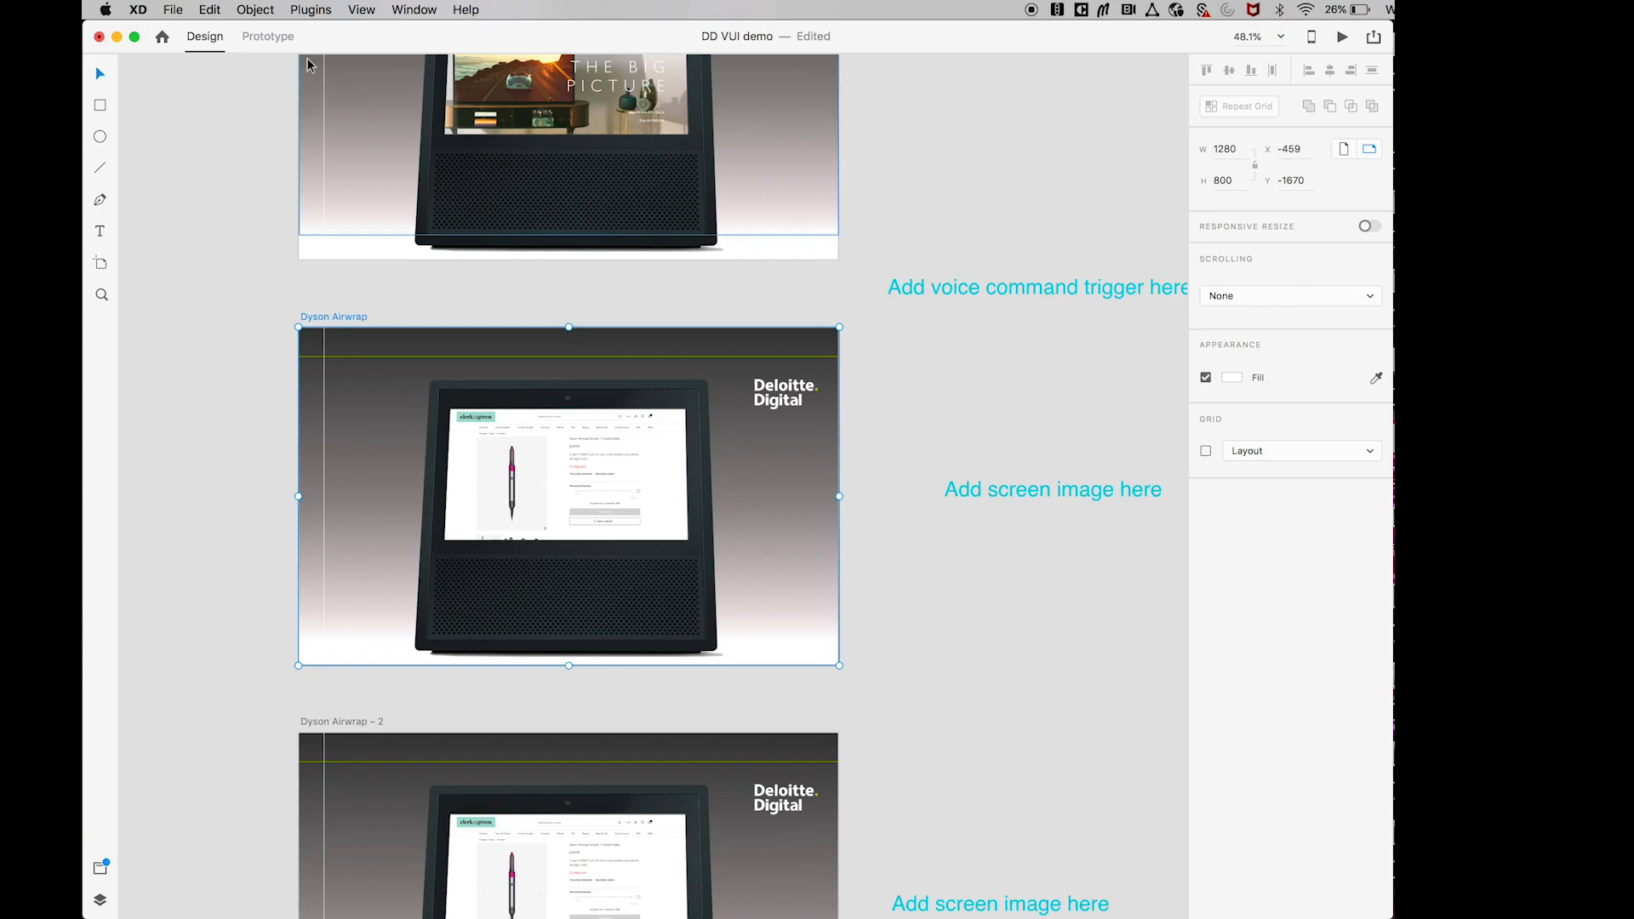
click(270, 37)
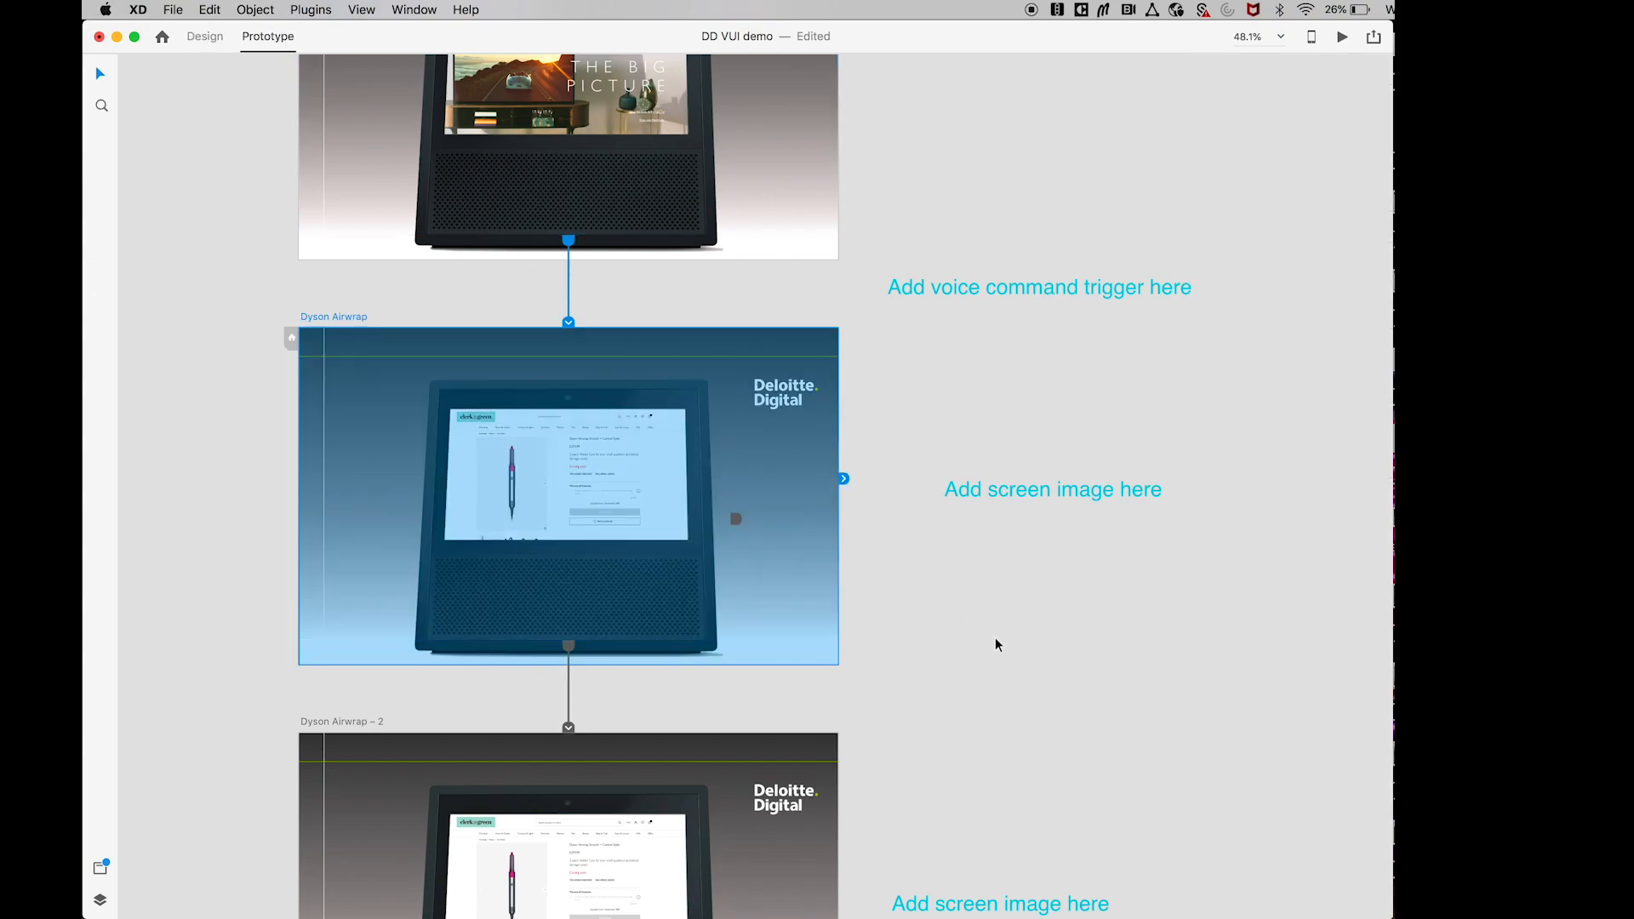
click(844, 479)
click(930, 391)
click(933, 372)
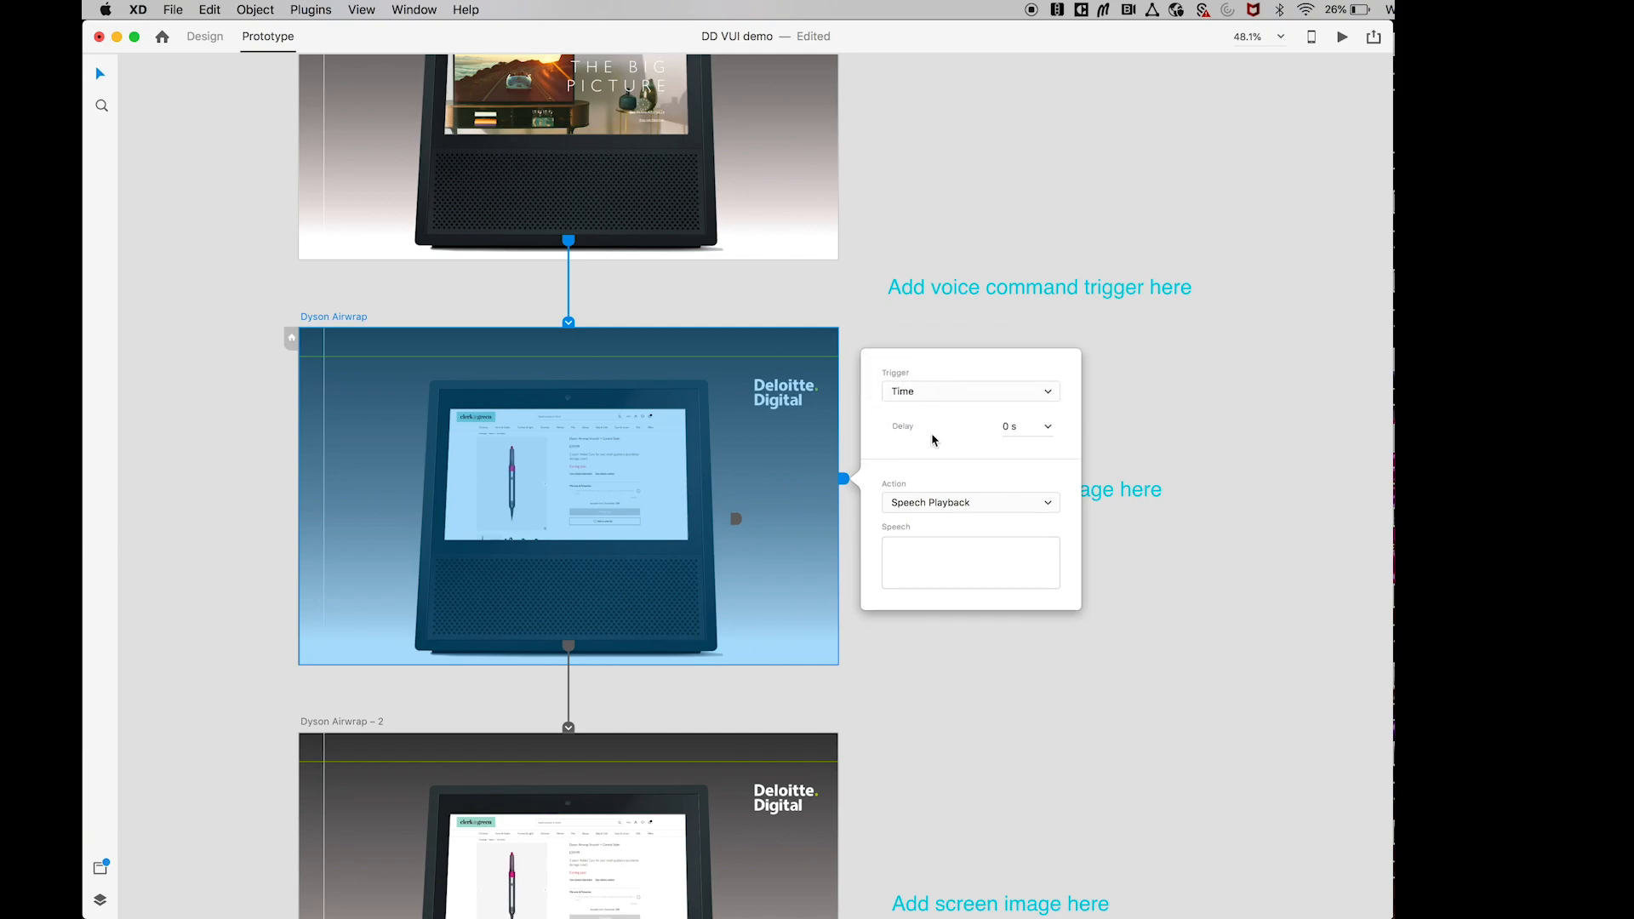
- Set the Dyson Airwrap artboard's speech to "Ok, here is the Dyson Airwrap. Would you like to procees with the purchase?"
click(958, 548)
text(Ok, here is the Dyson Airwrap. Would you like to co)
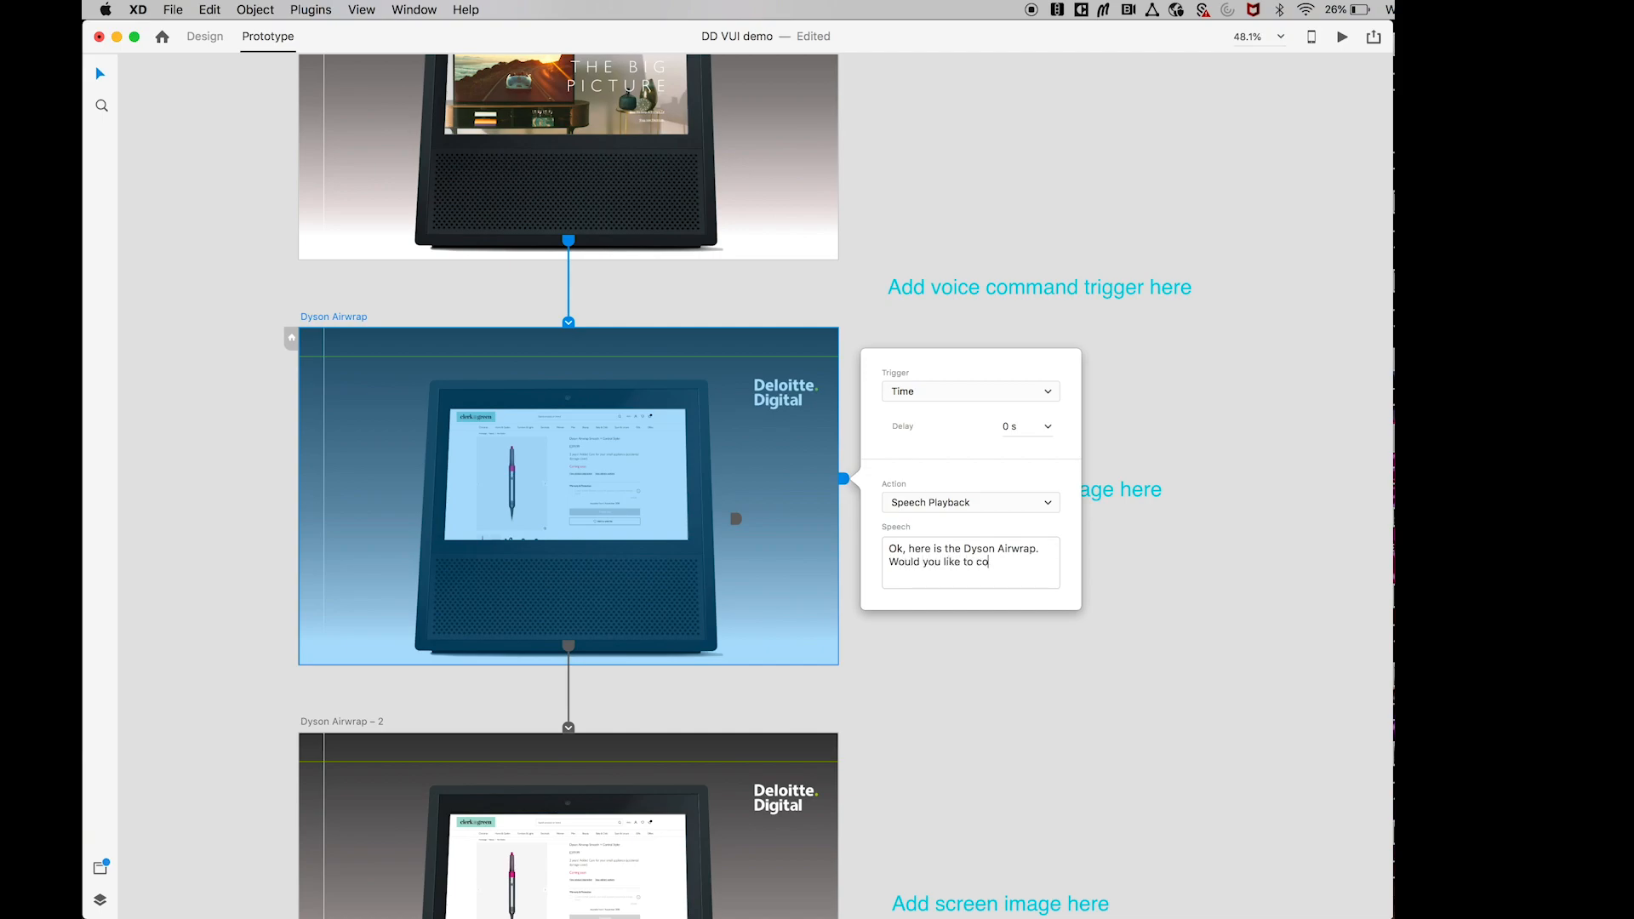
text(ntinue with the purchase?)
double_click(992, 562)
text(procees)
click(898, 693)
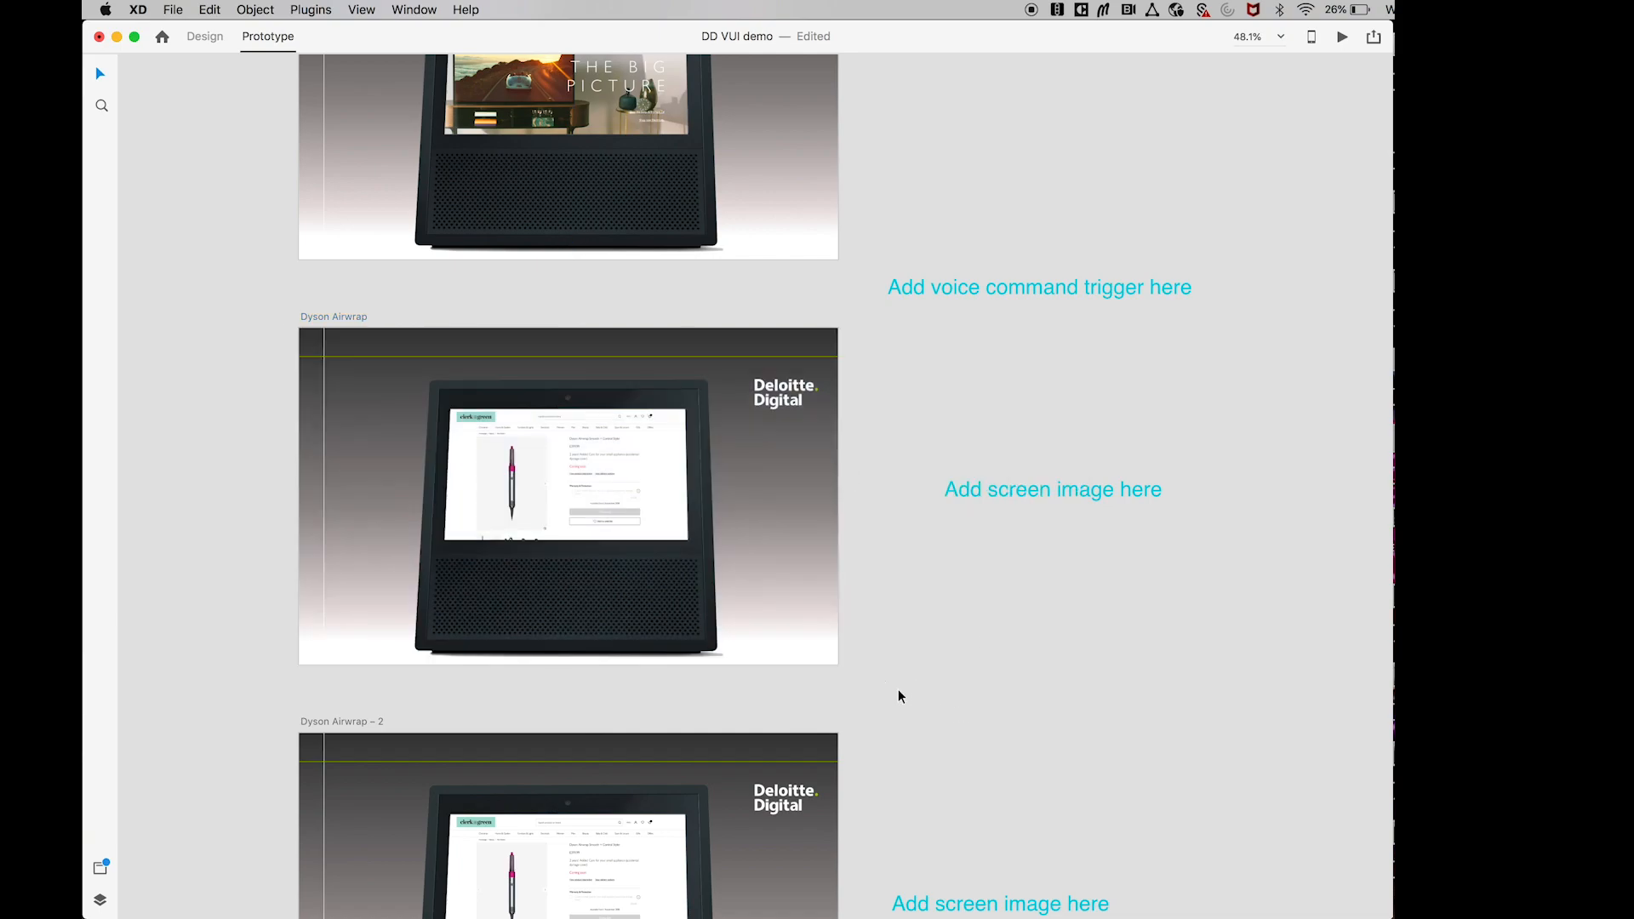
- Check the voice command on the transition from Dyson Airwrap to Dyson Airwrap – 2
click(790, 584)
click(569, 648)
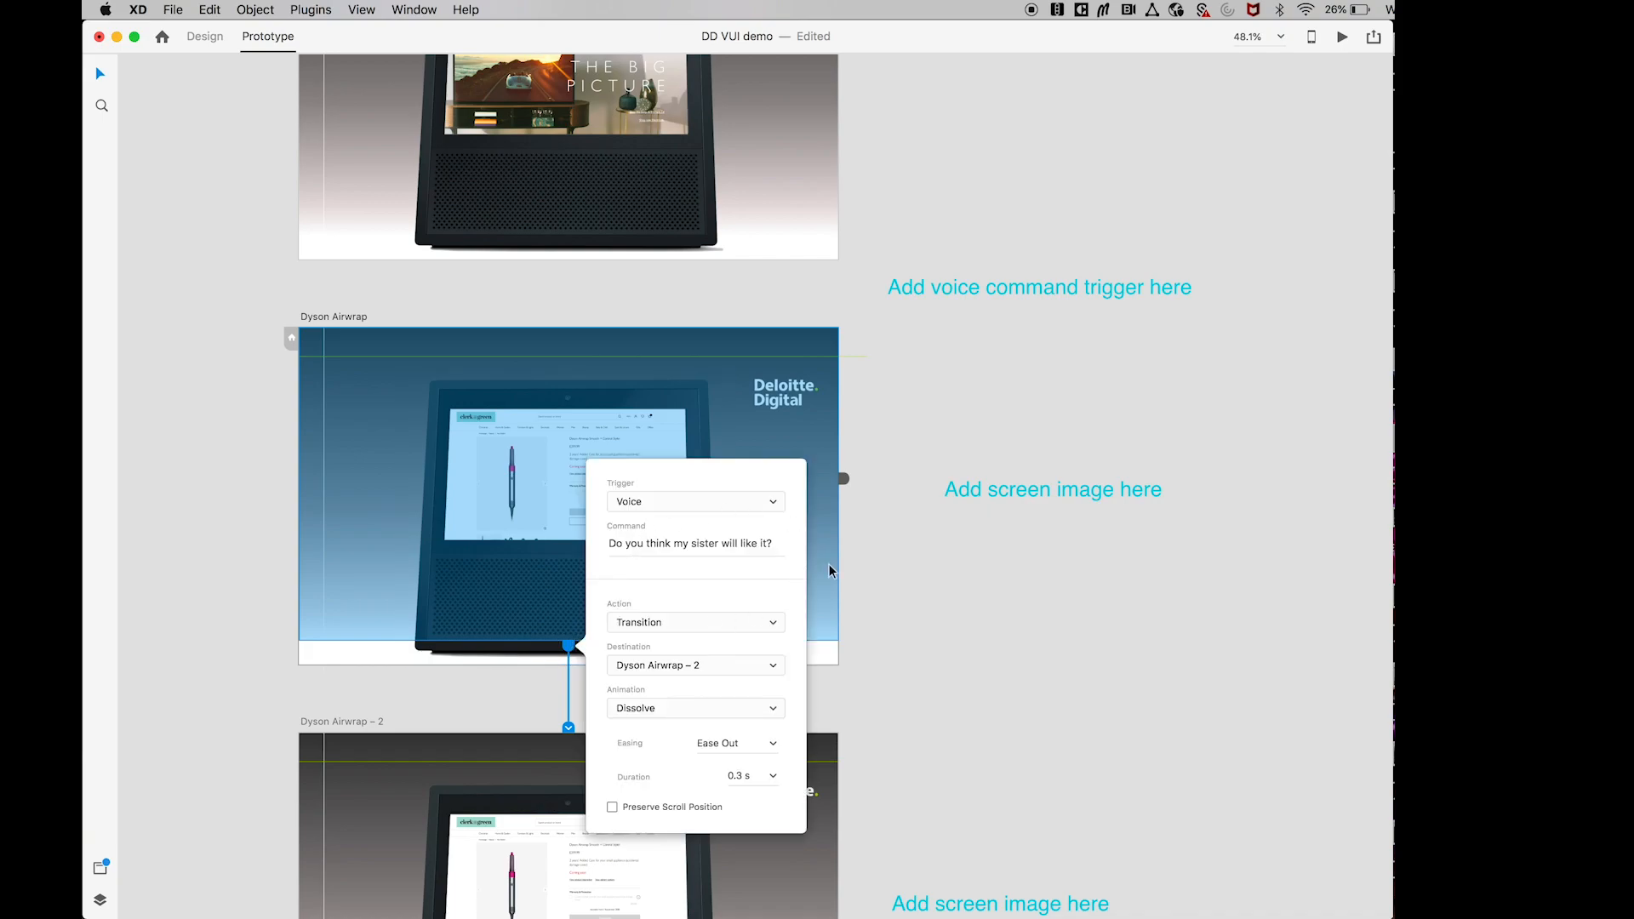
click(871, 619)
- Add timed speech to Dyson Airwrap – 2 with 0 s delay: the sister's name followed by "would love this and it would tame her frizzy hair"
scroll(927, 629, down, 2)
scroll(930, 633, down, 5)
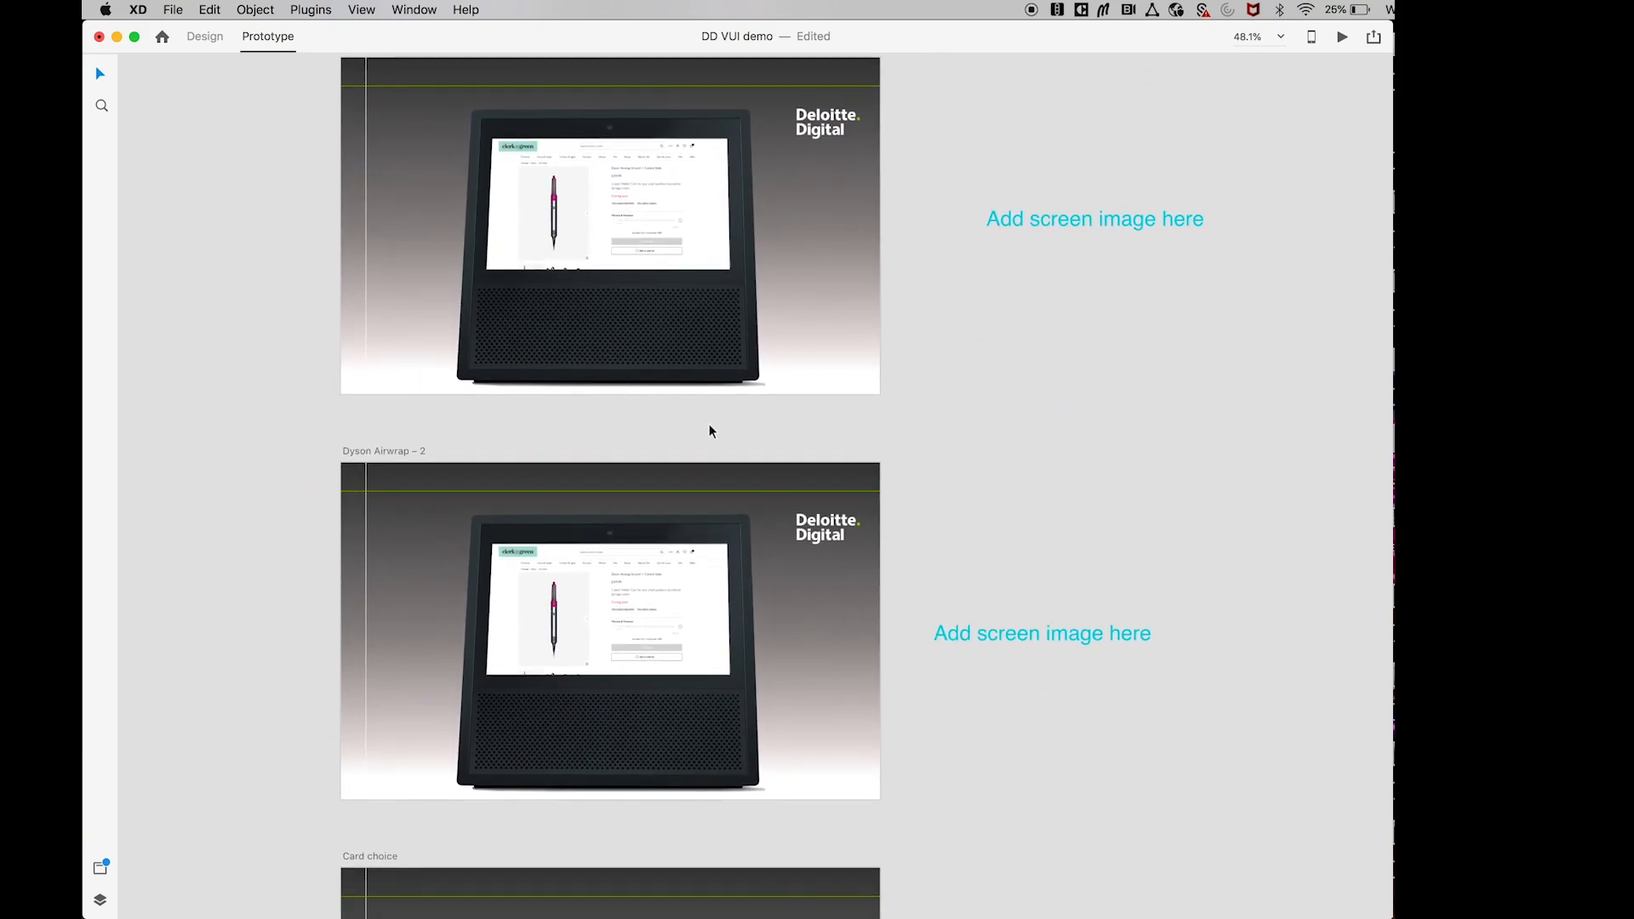
click(407, 453)
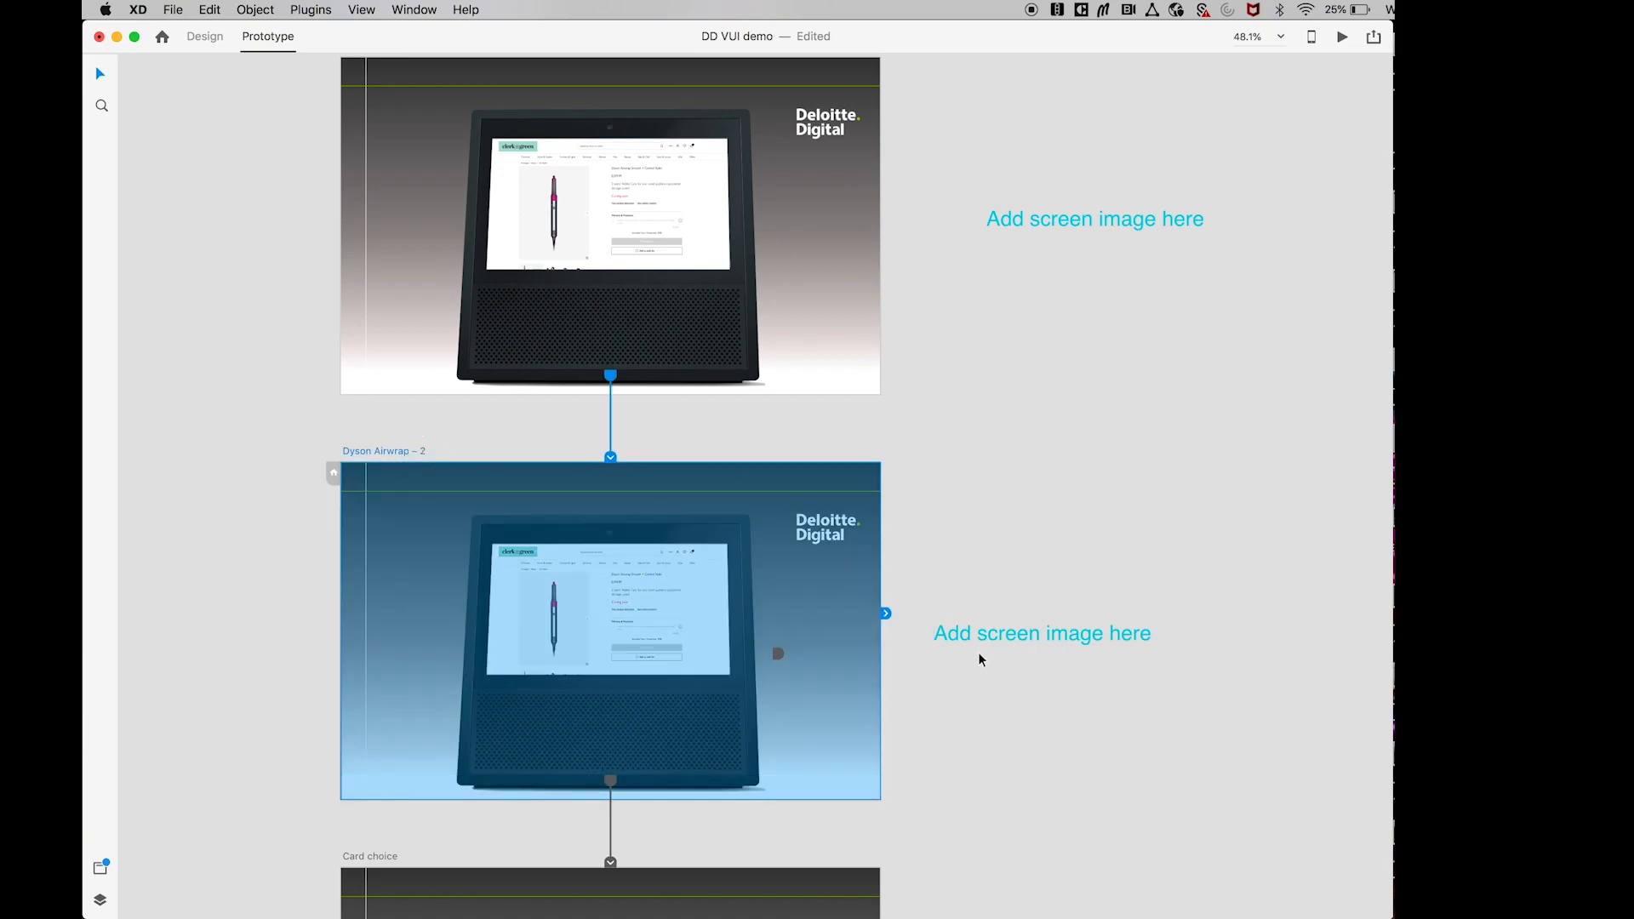
click(886, 612)
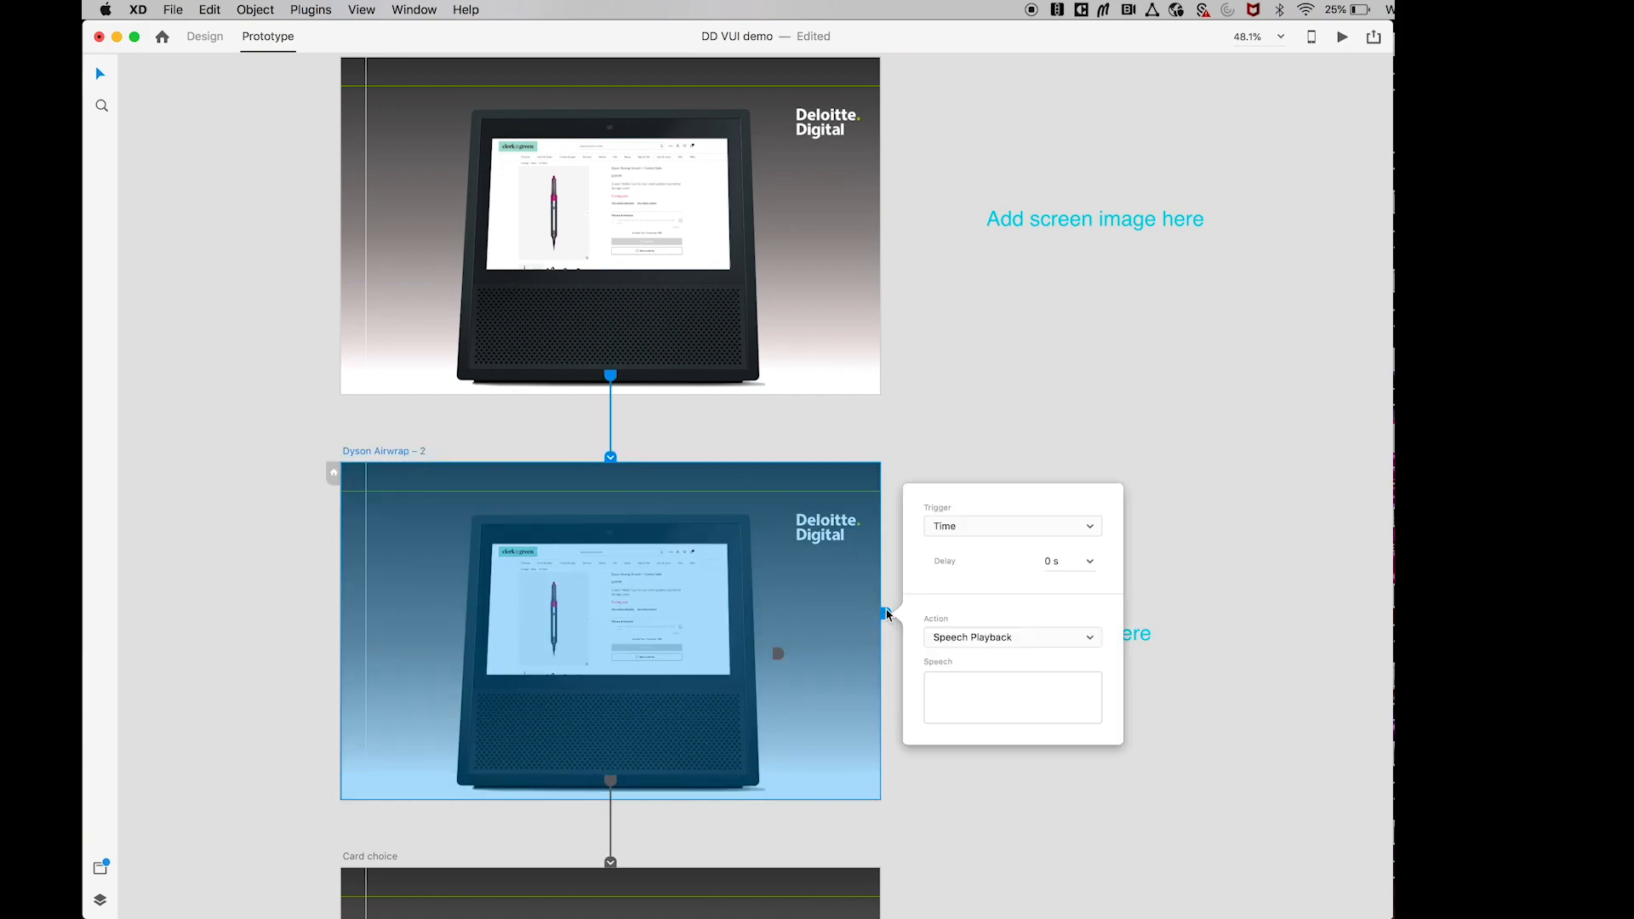
click(954, 688)
text(Tine would love this and it would tame her f)
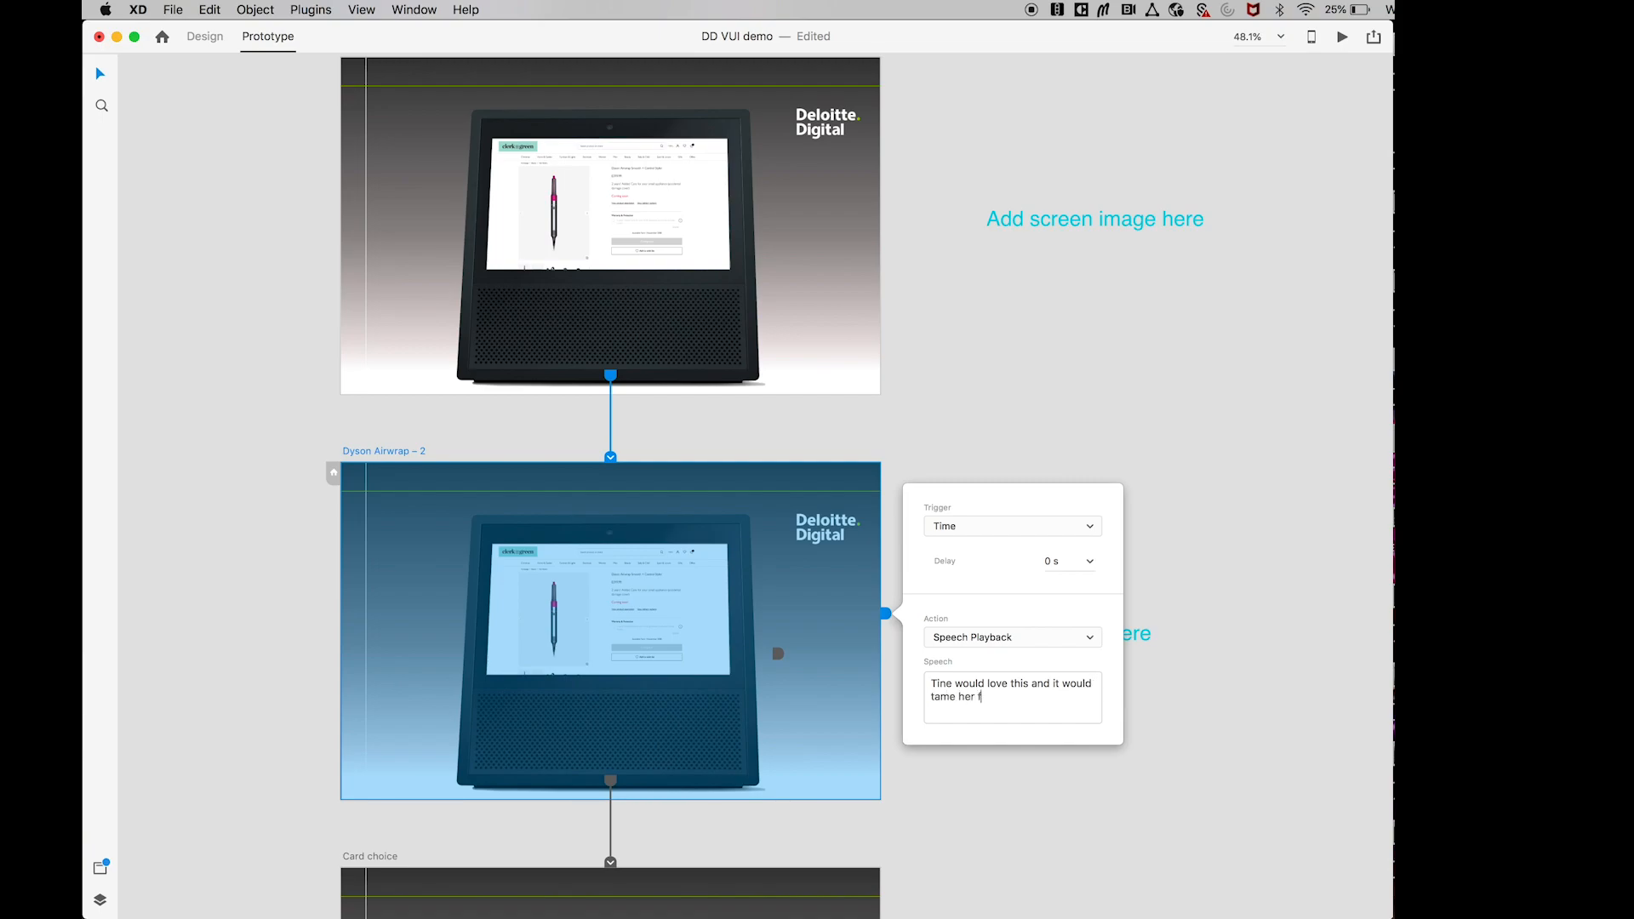
text(rizzy hair)
click(968, 784)
- Check the transition linking the Dyson Airwrap – 2 background to the Card choice artboard
click(657, 703)
click(416, 697)
scroll(416, 698, down, 3)
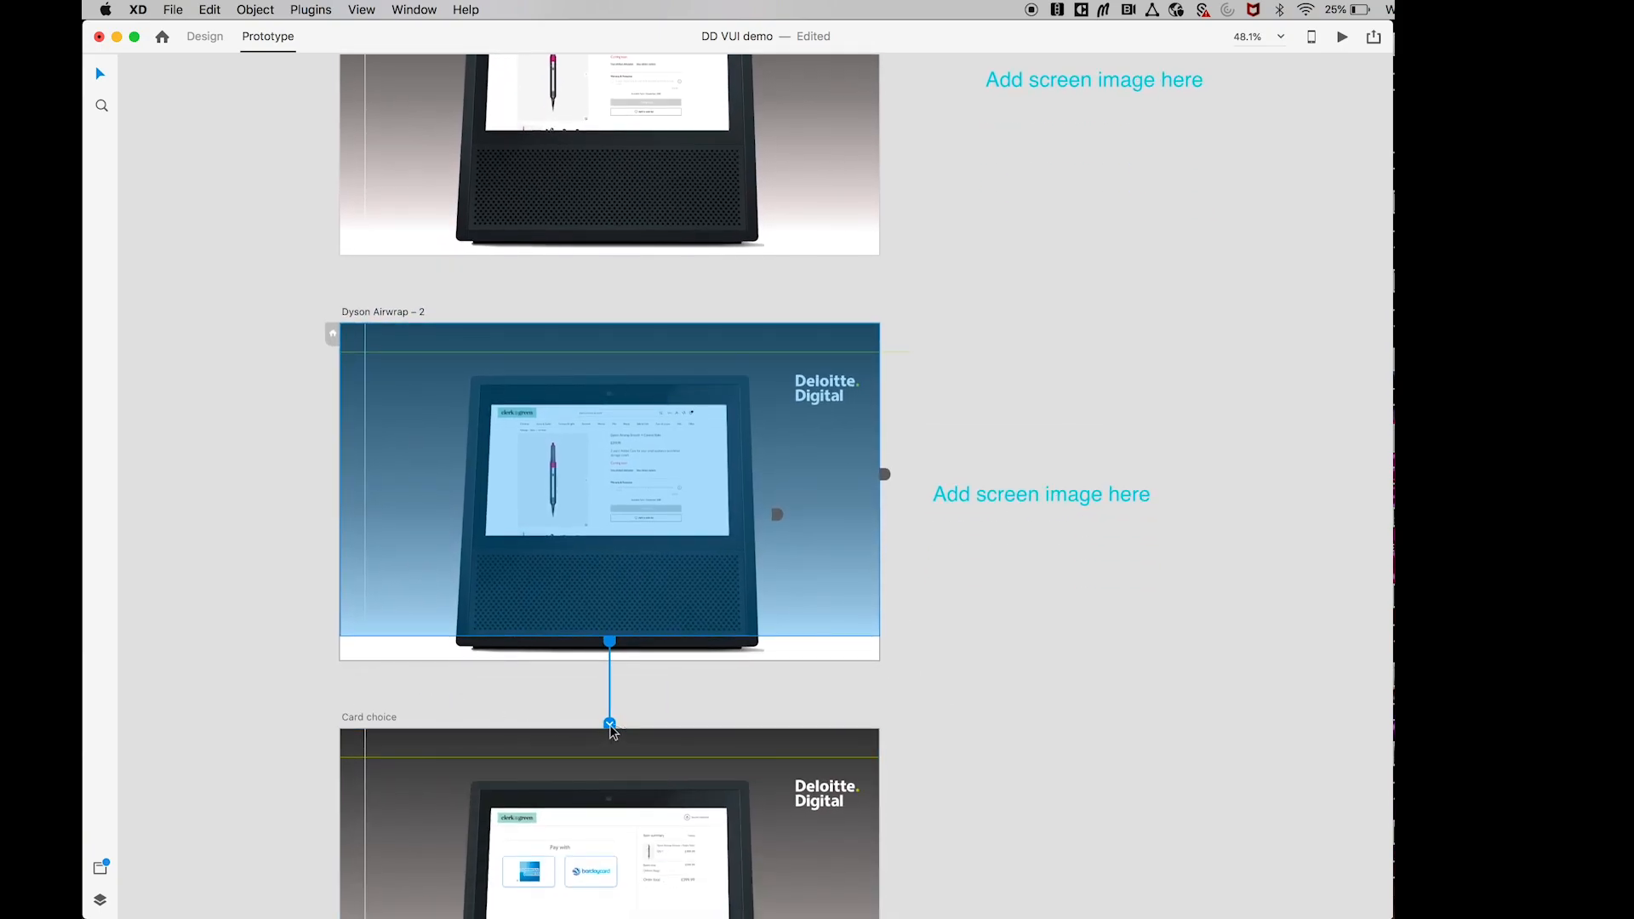
click(610, 726)
click(528, 717)
- Add timed Speech Playback with 0 s delay to the Card choice artboard: "Would you like to pay with your Amex or Barclaycard?"
scroll(529, 714, down, 7)
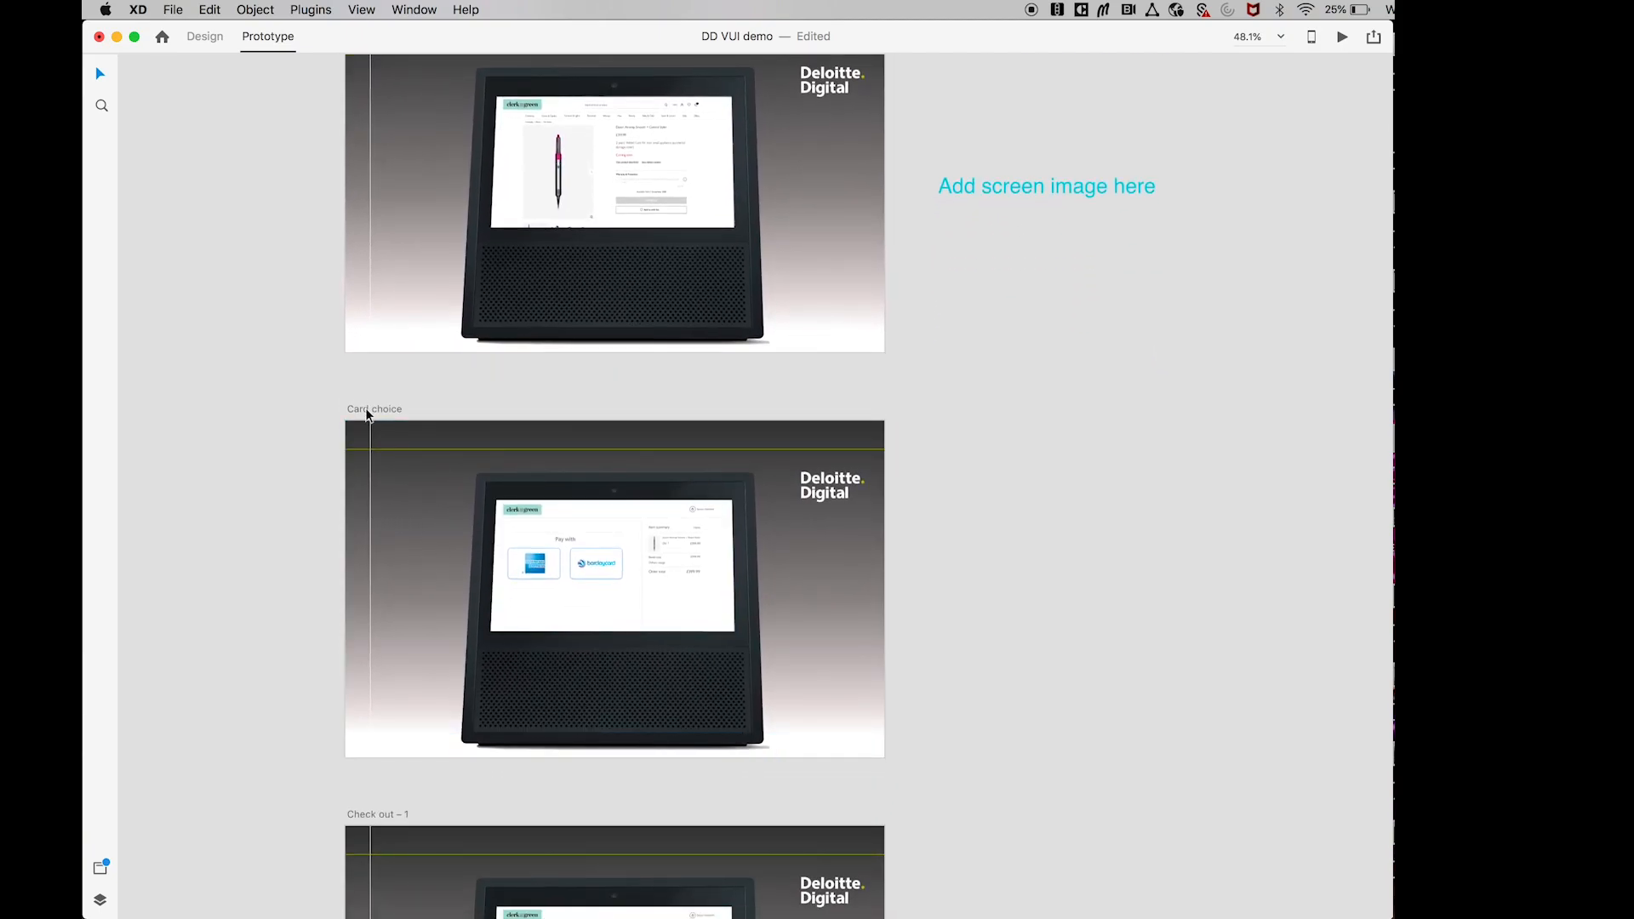
click(368, 413)
click(890, 573)
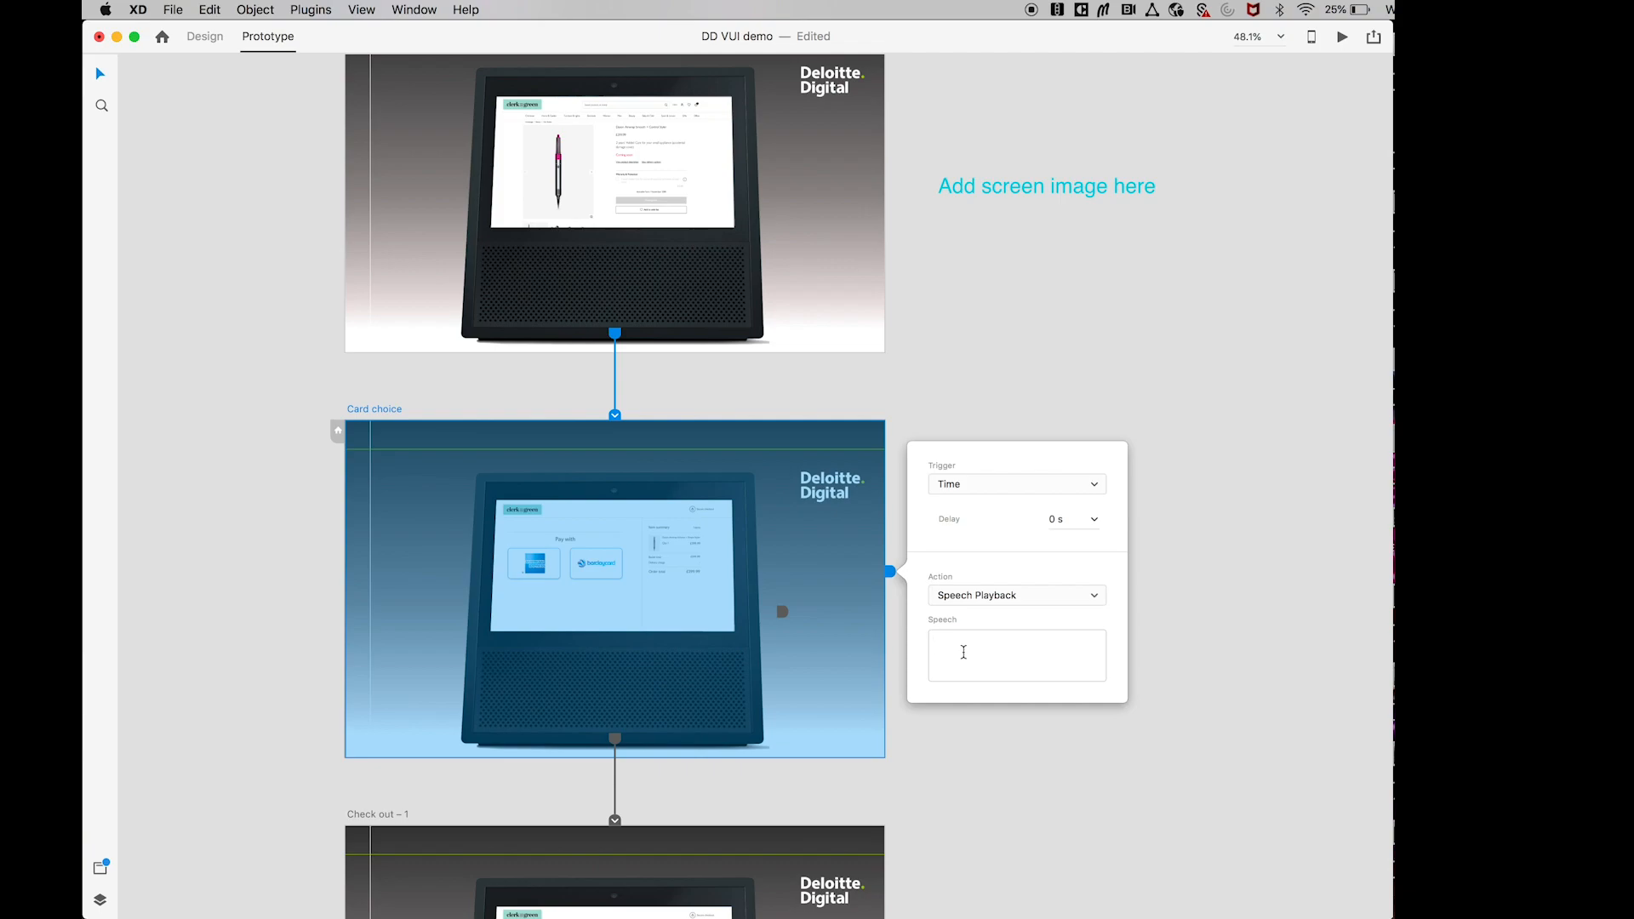
text(Would you like to pay with your Amex or Barclay)
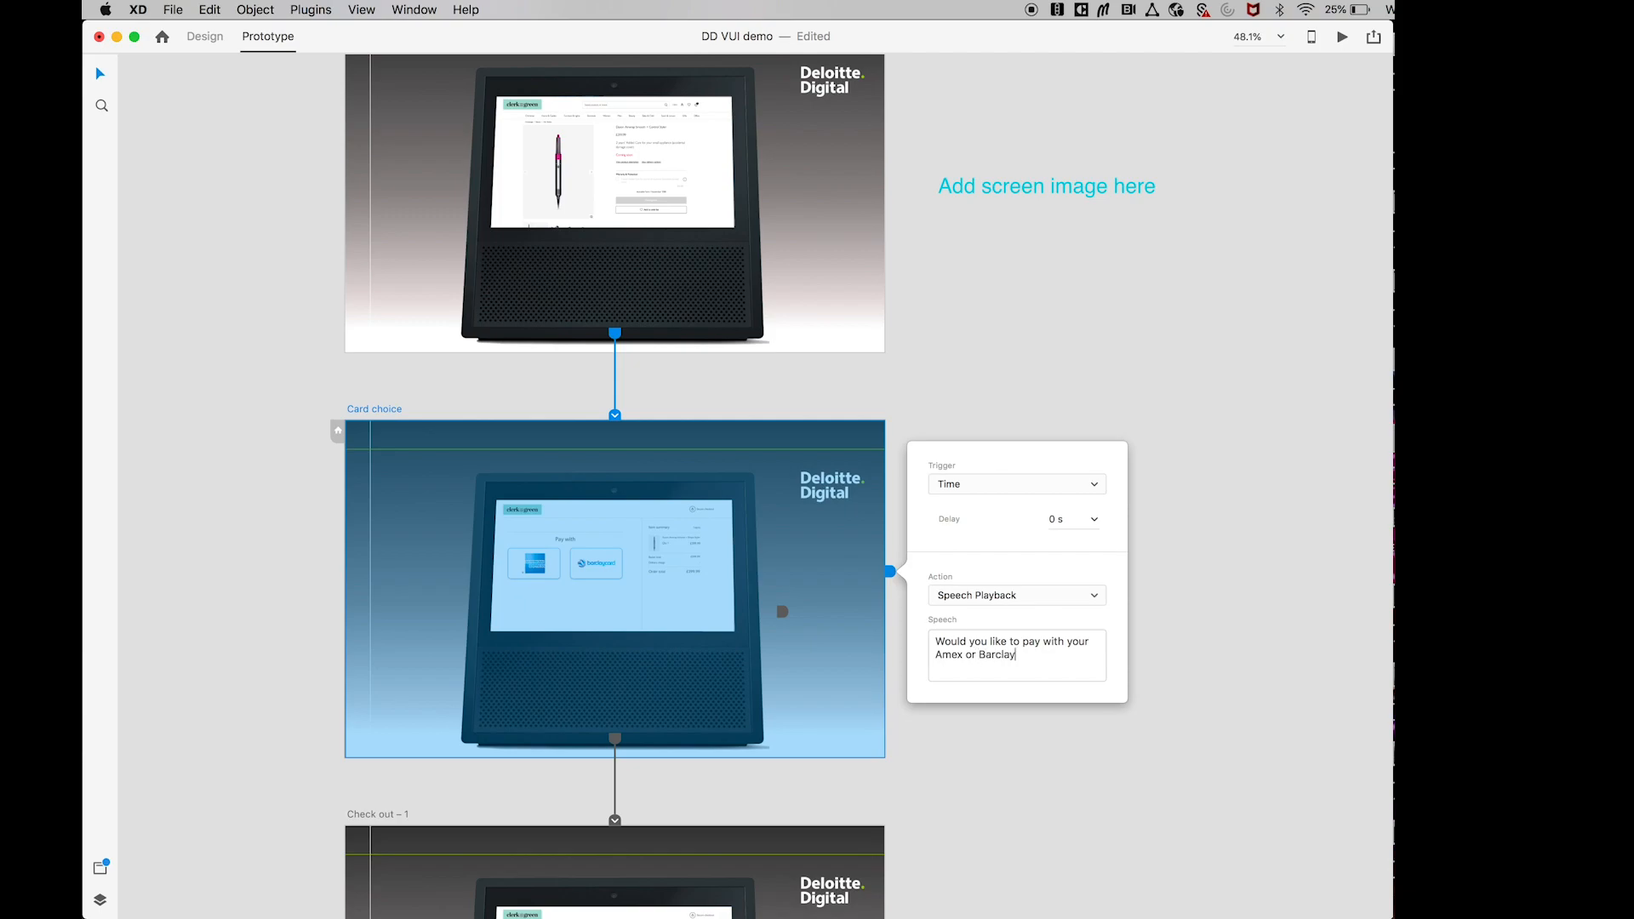
text(card?)
click(933, 710)
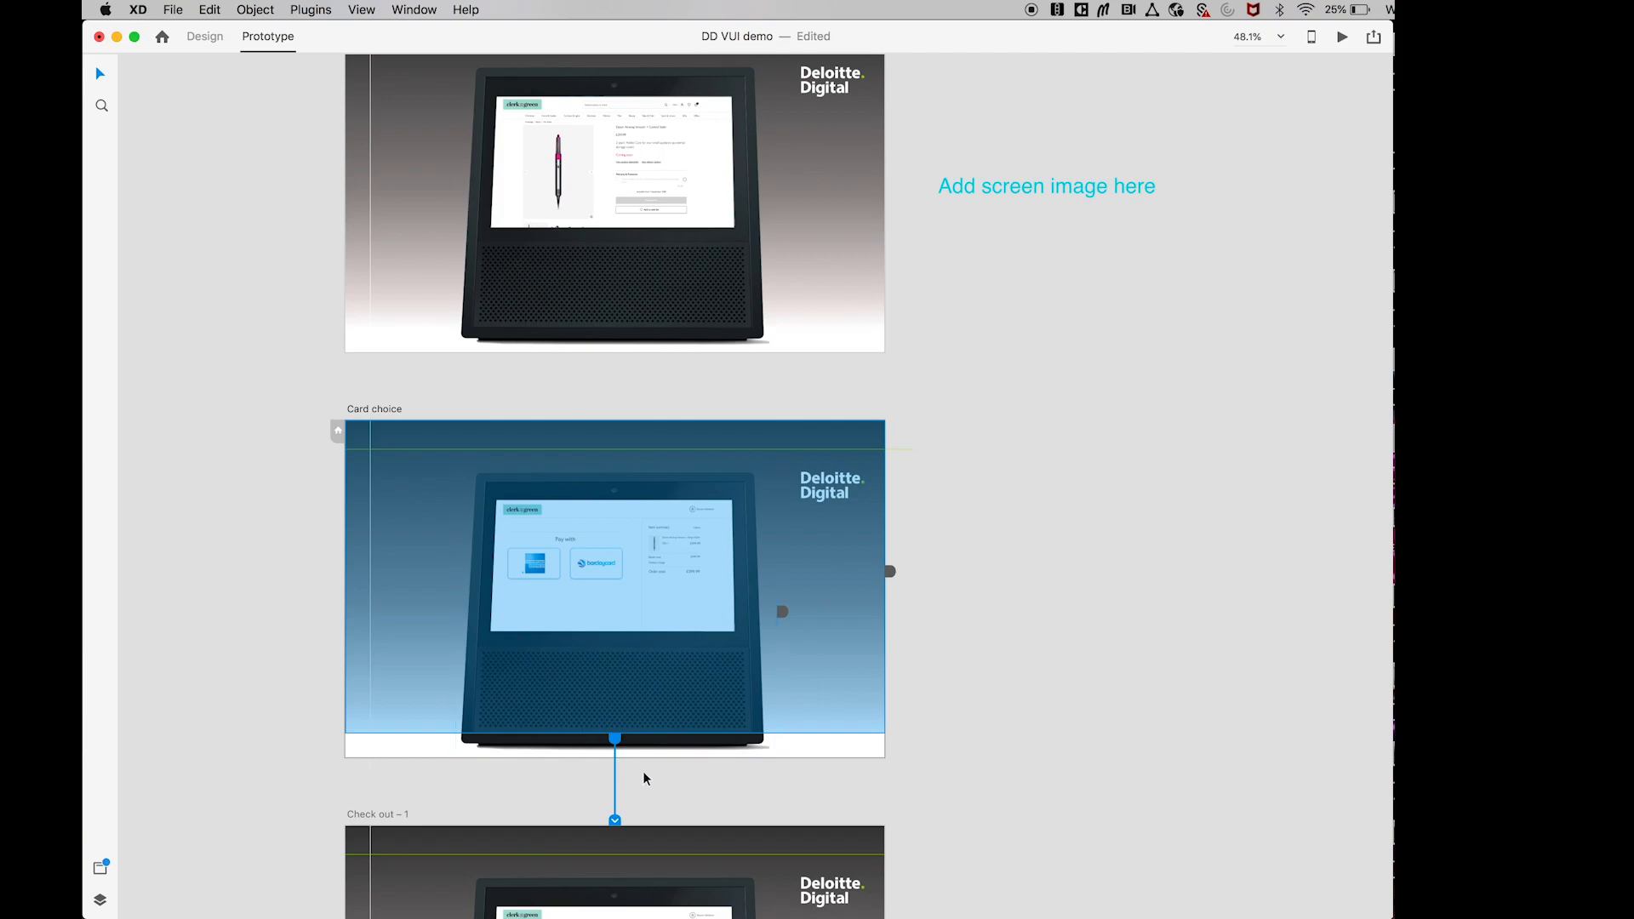
- Check the voice command on the transition from Card choice to Check out – 1
scroll(643, 779, down, 3)
click(647, 650)
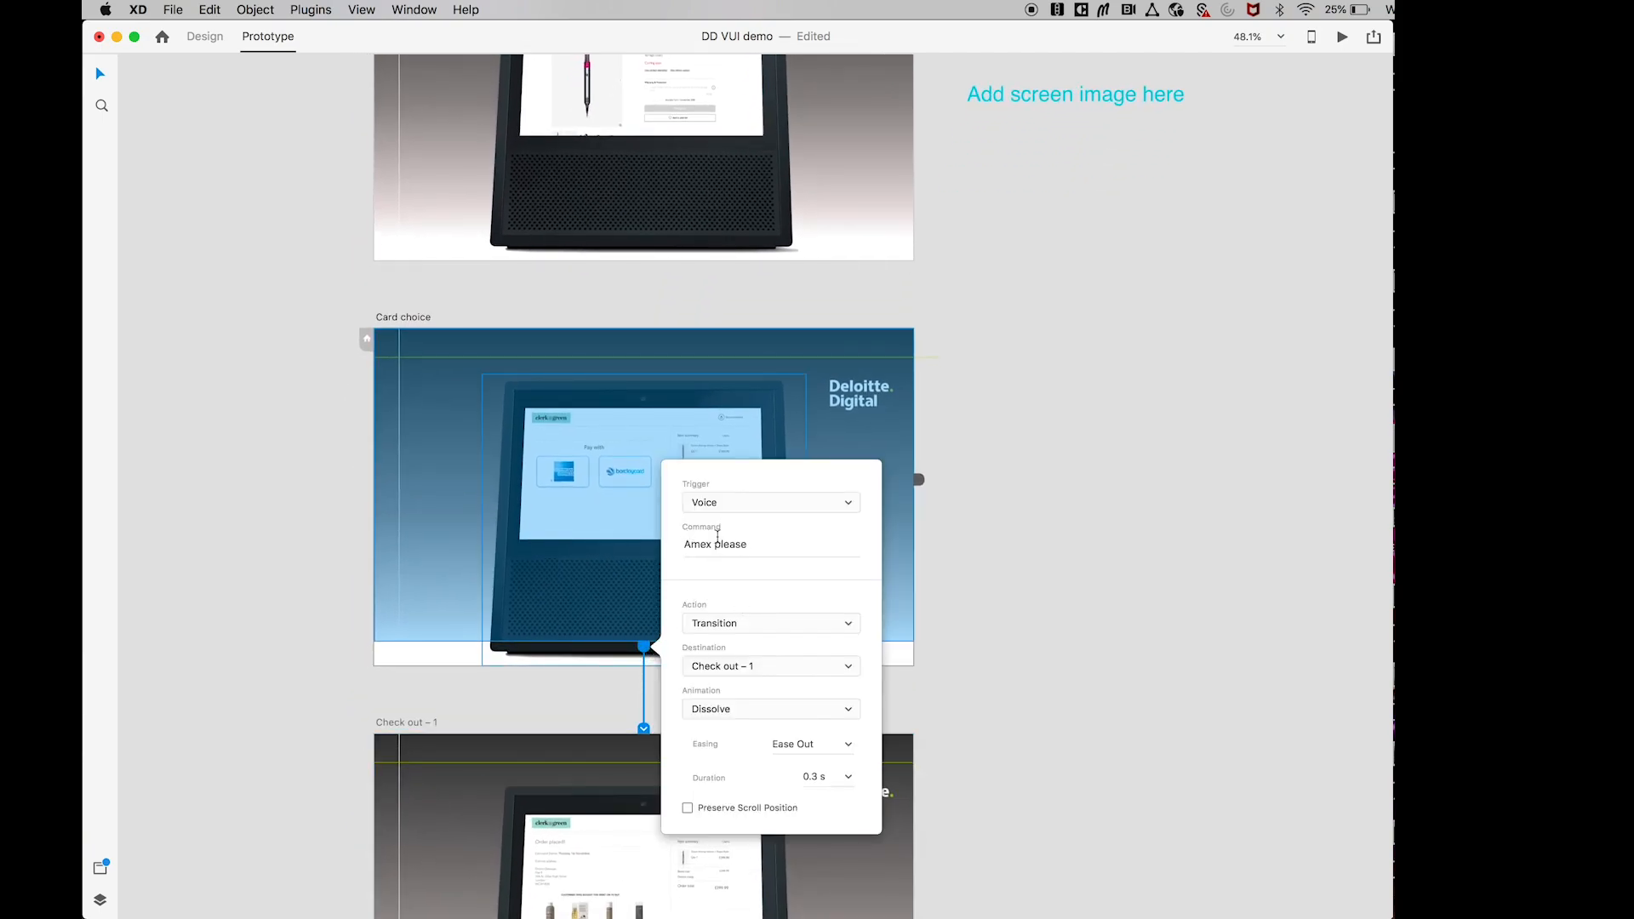
click(1045, 710)
- Add timed Speech Playback with 0 s delay to the Check out – 1 artboard: "Done, delivery estimate is Thursday 1st november."
scroll(1045, 709, down, 6)
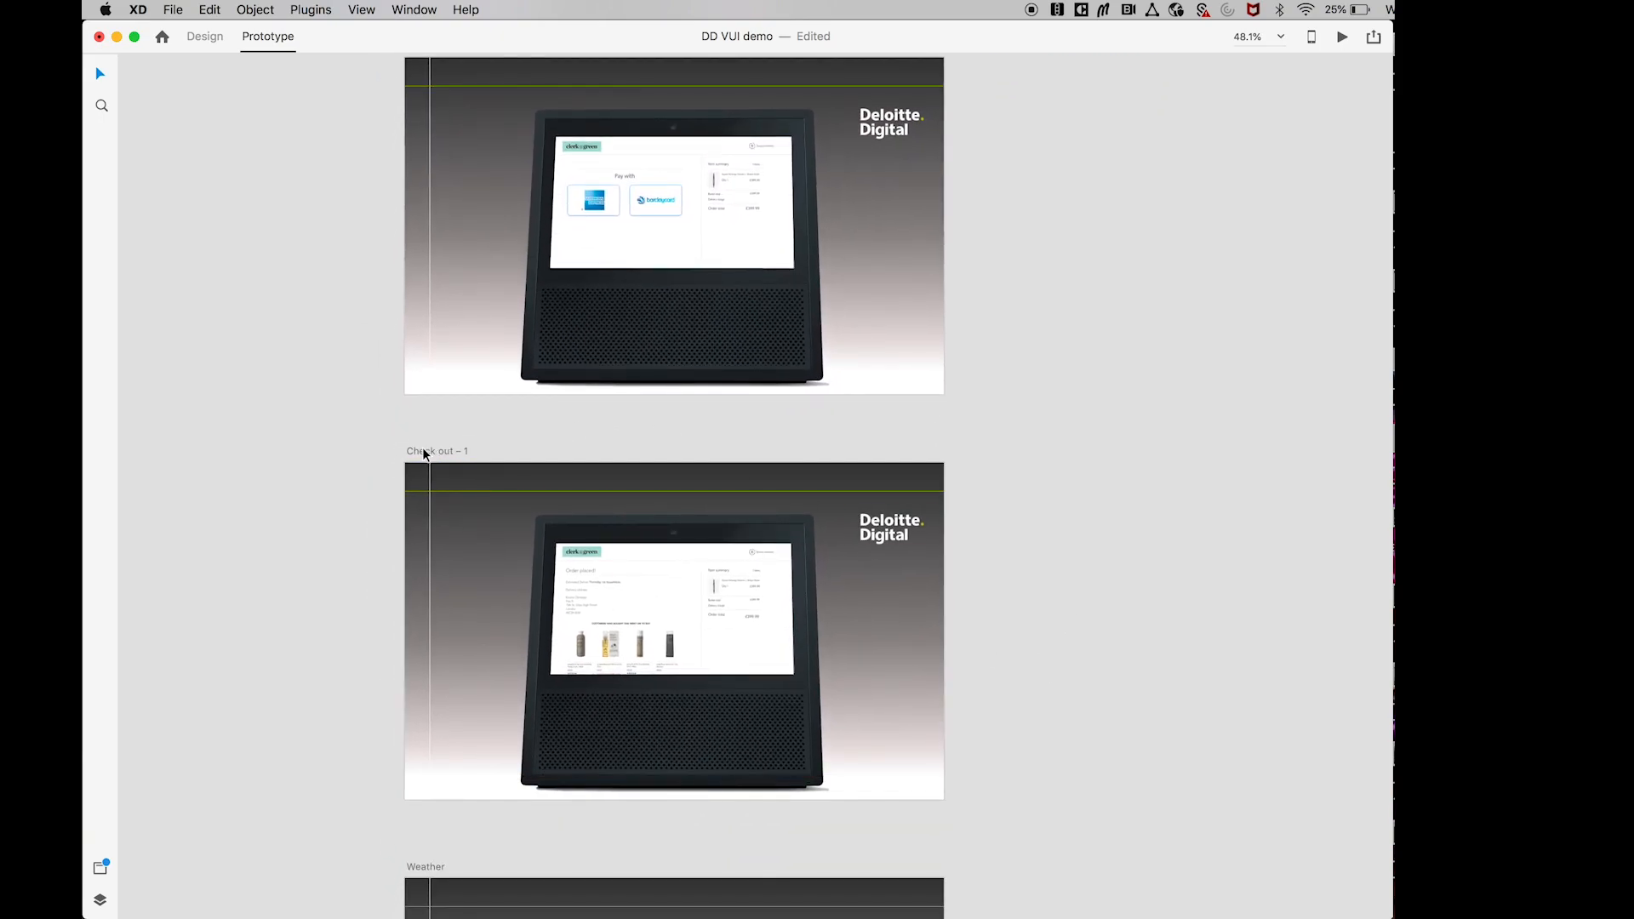
click(425, 453)
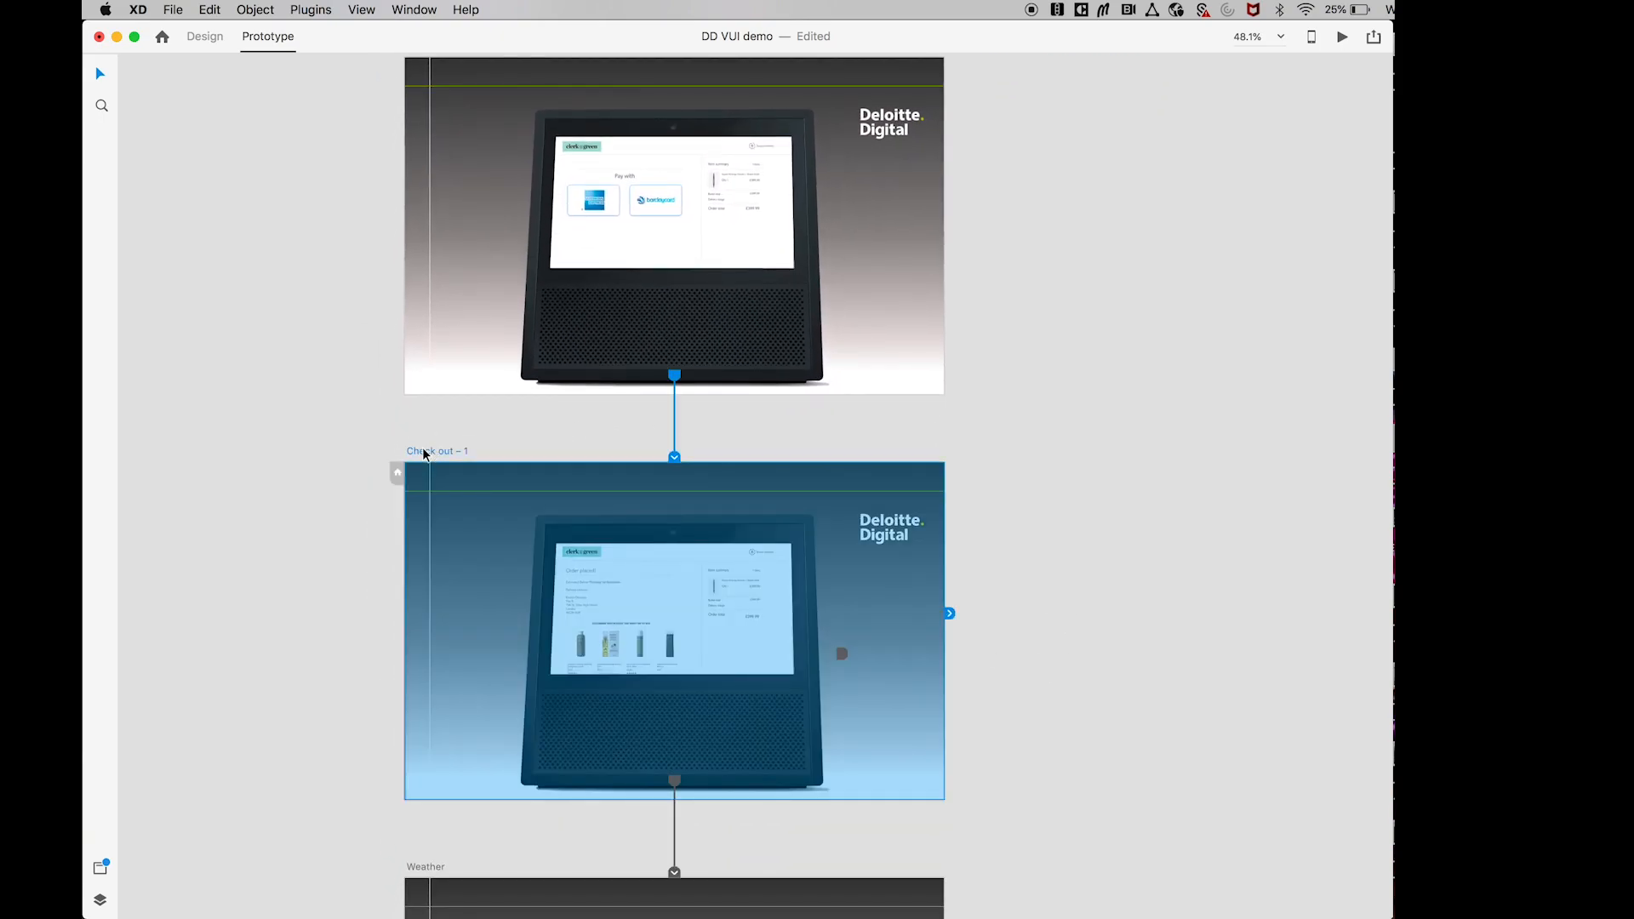
click(950, 613)
click(1019, 676)
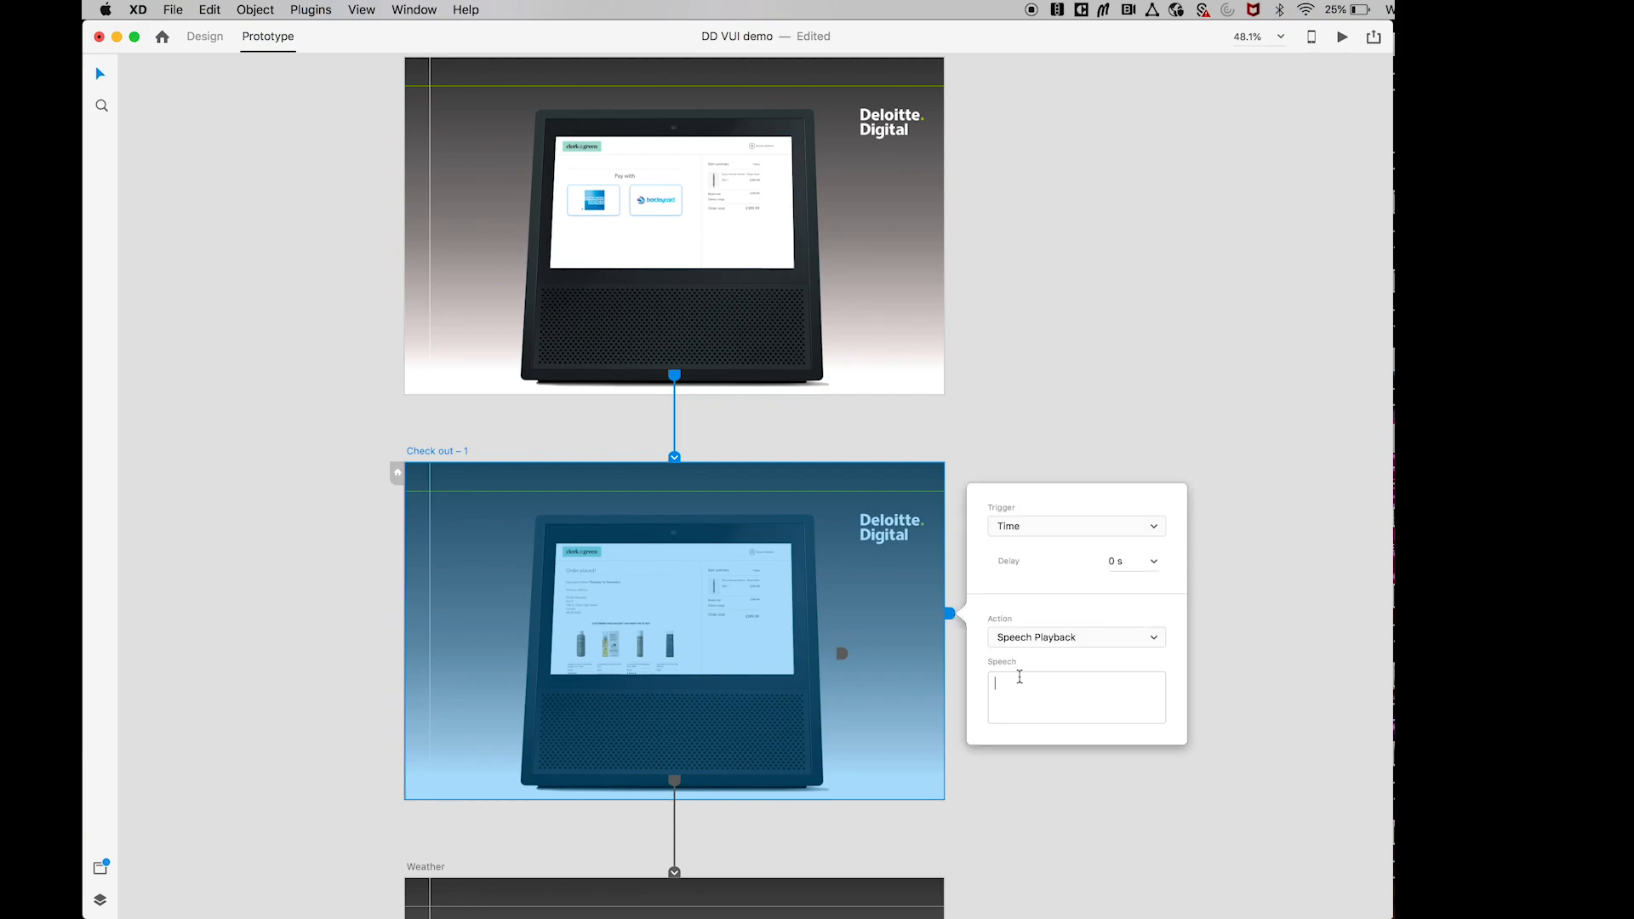
text(Done, delivery estimate is Thursday )
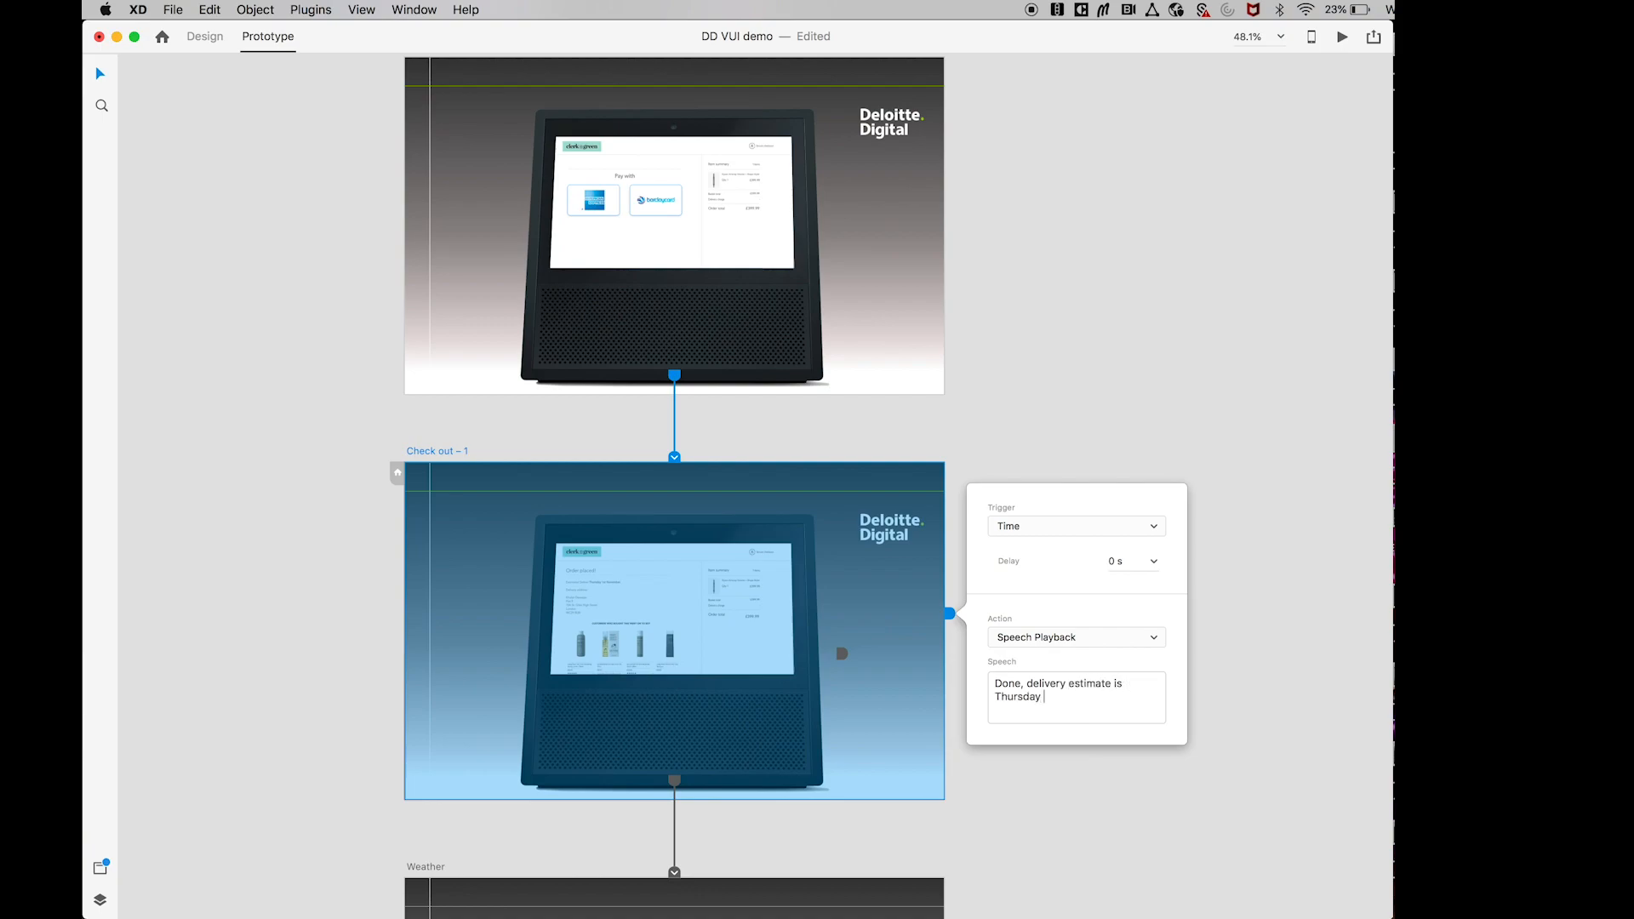
text(1st november.)
click(1078, 804)
scroll(1078, 805, down, 5)
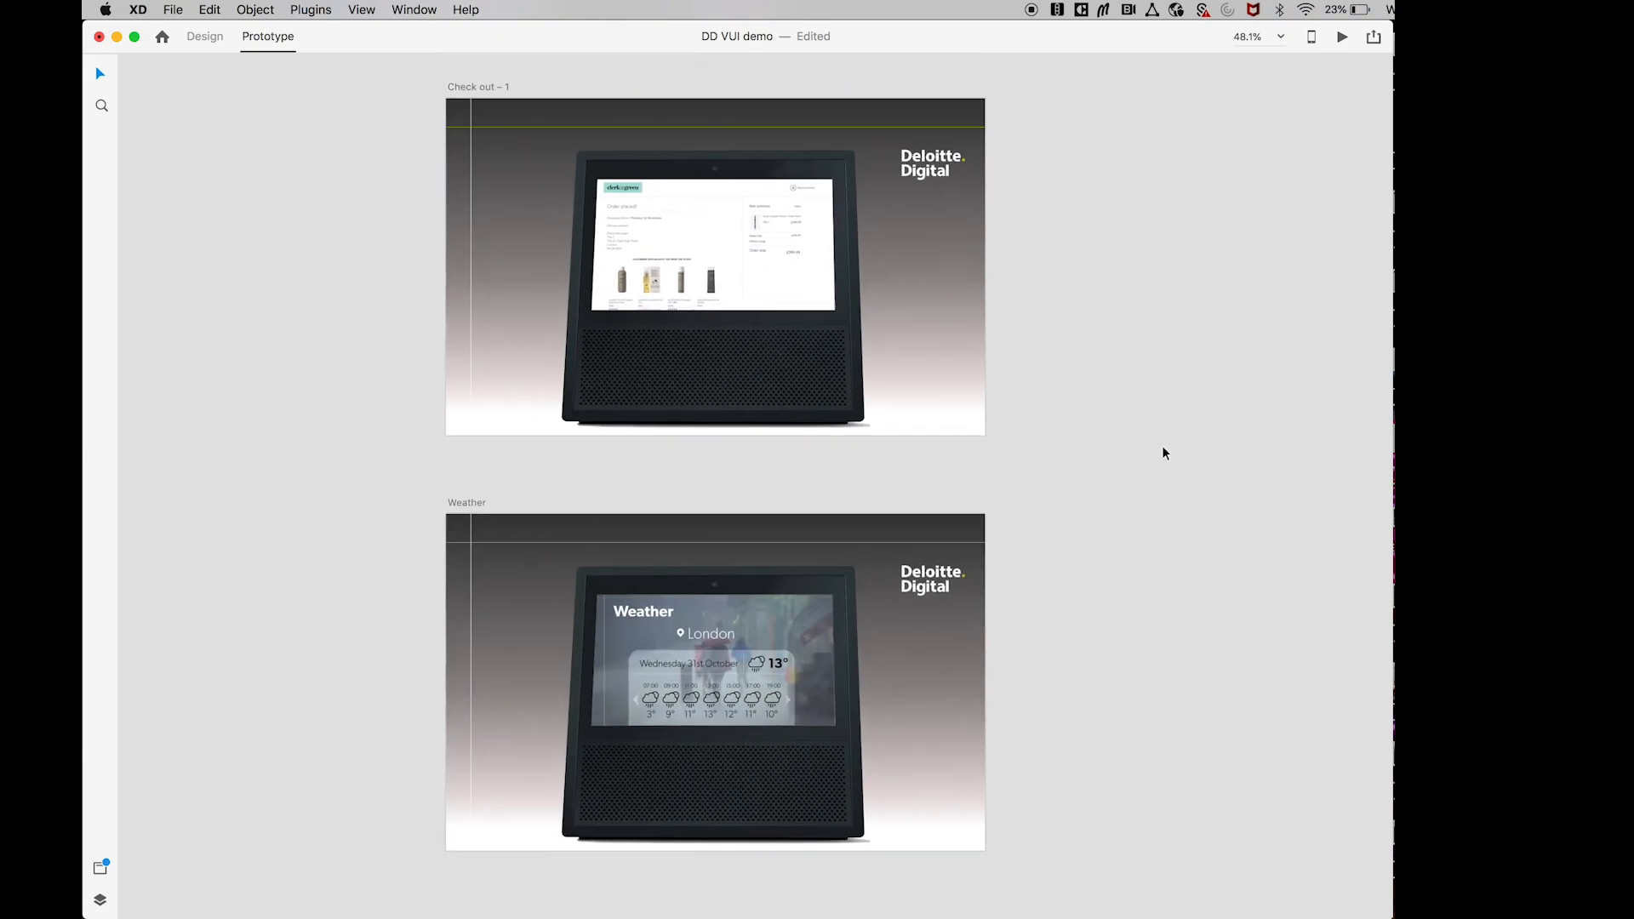
scroll(1163, 450, up, 10)
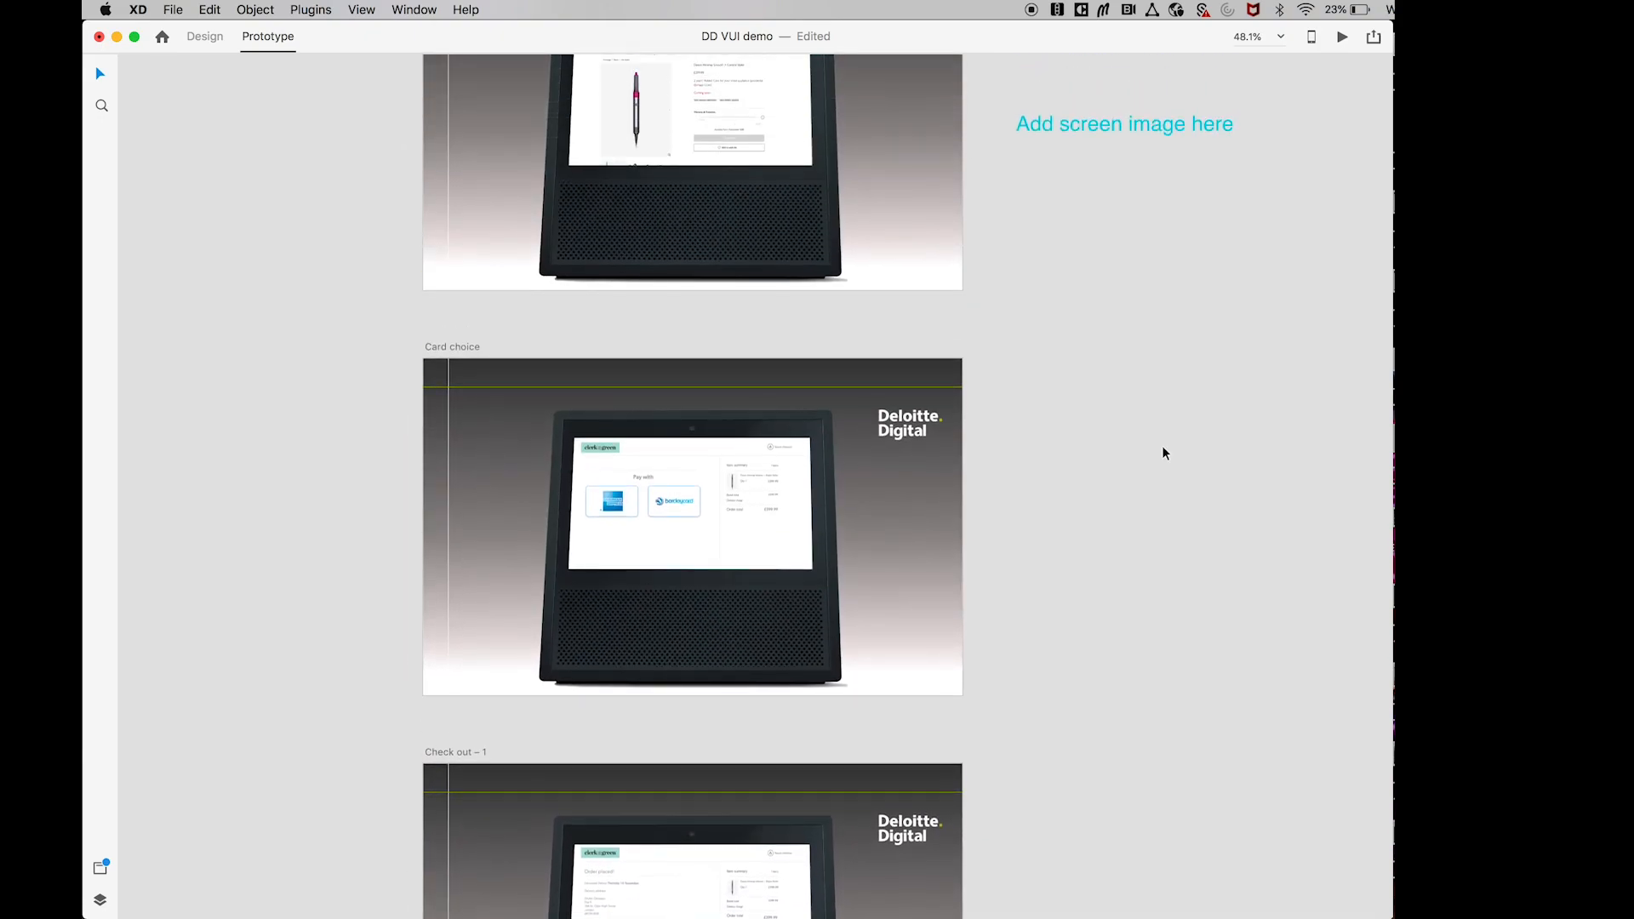
- Check the home screen markers on the Amazon Show and Clerk and Green artboards
scroll(1162, 446, up, 10)
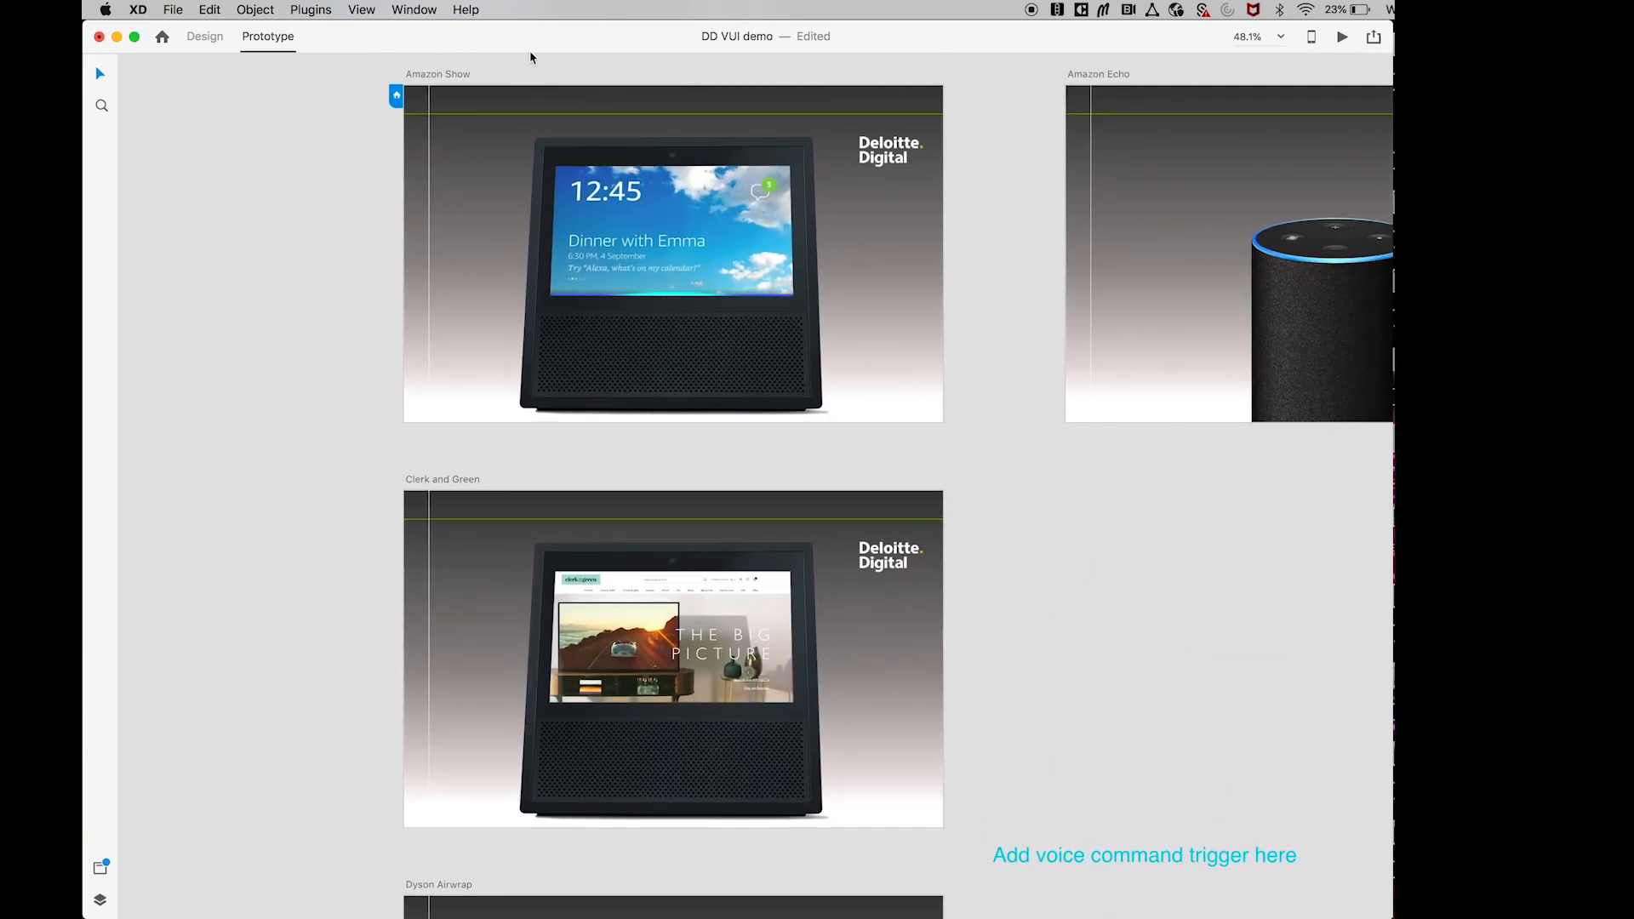
click(421, 74)
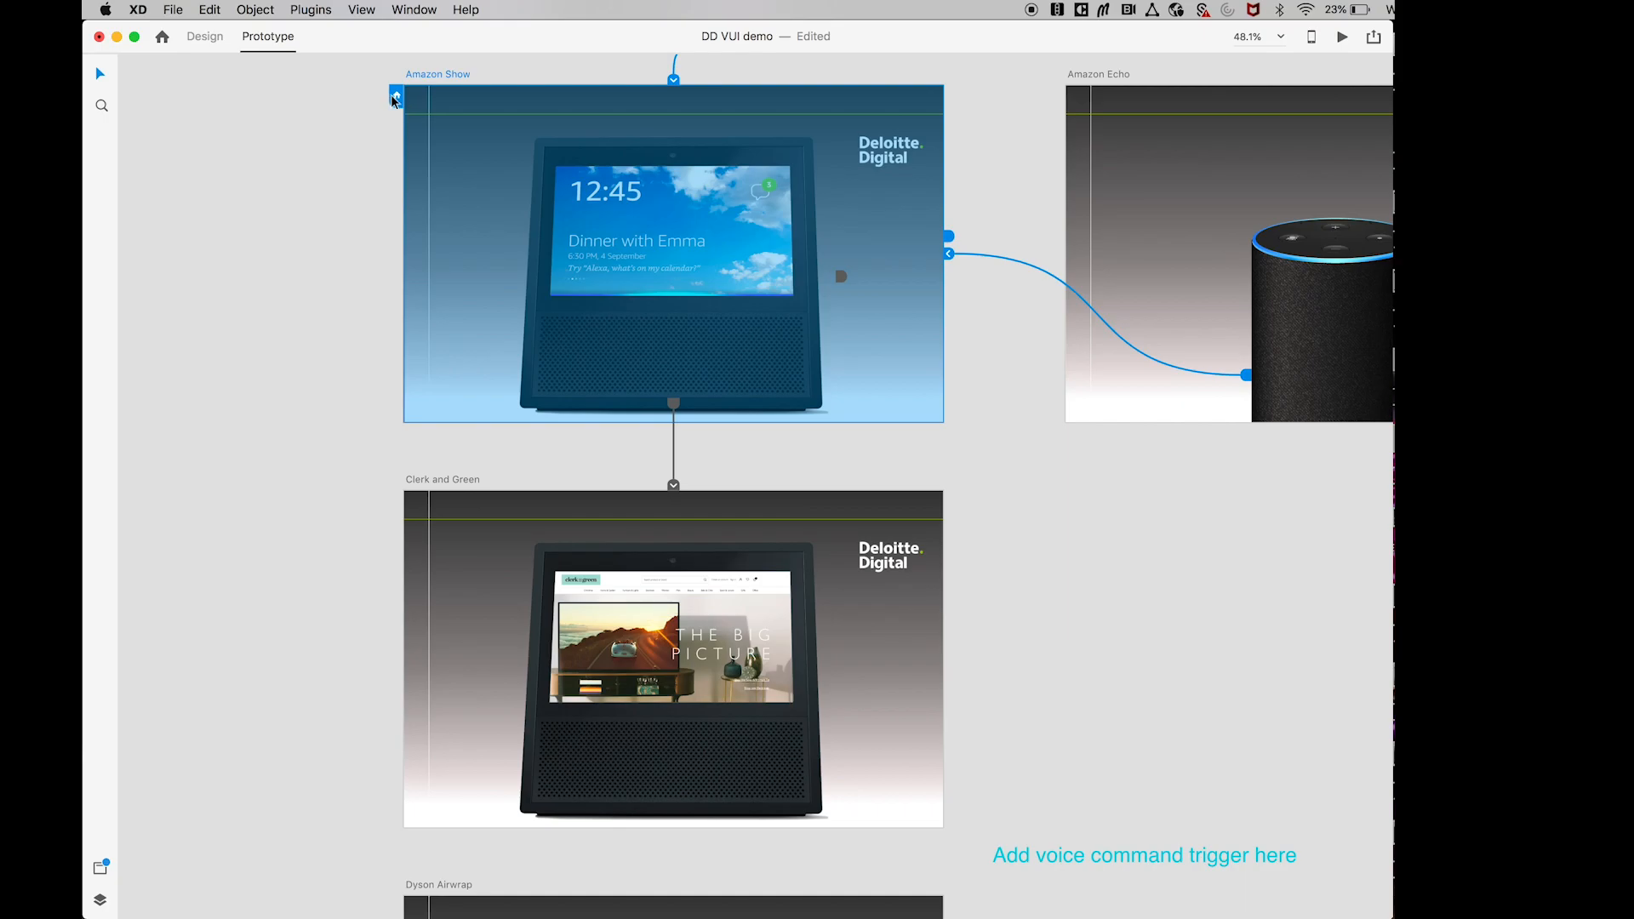
click(405, 495)
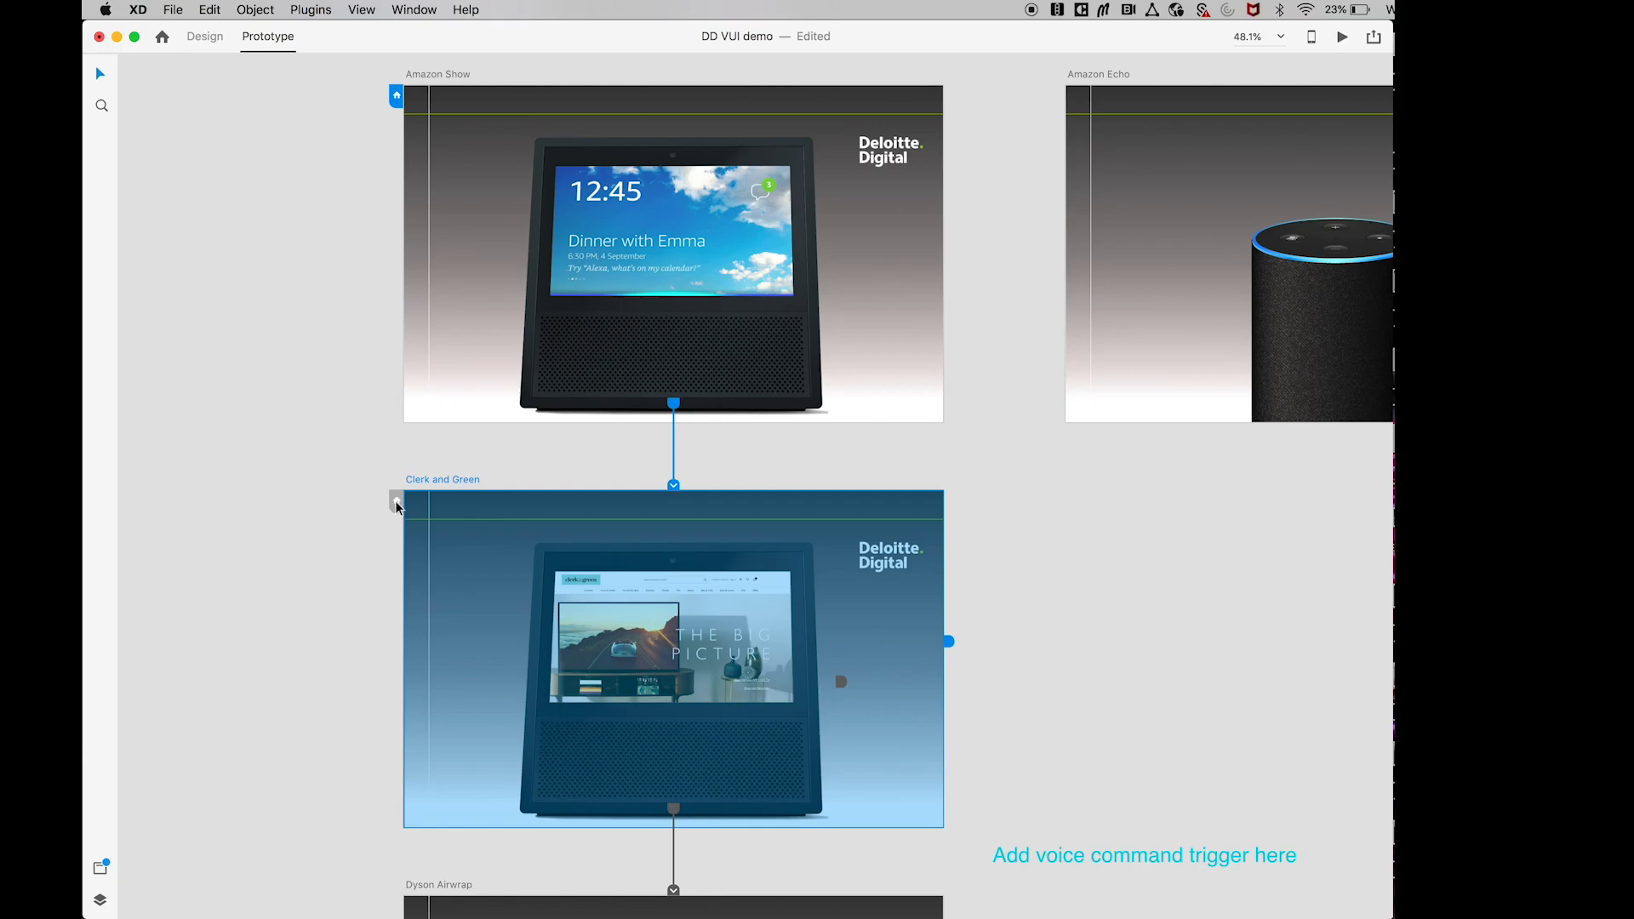
click(418, 82)
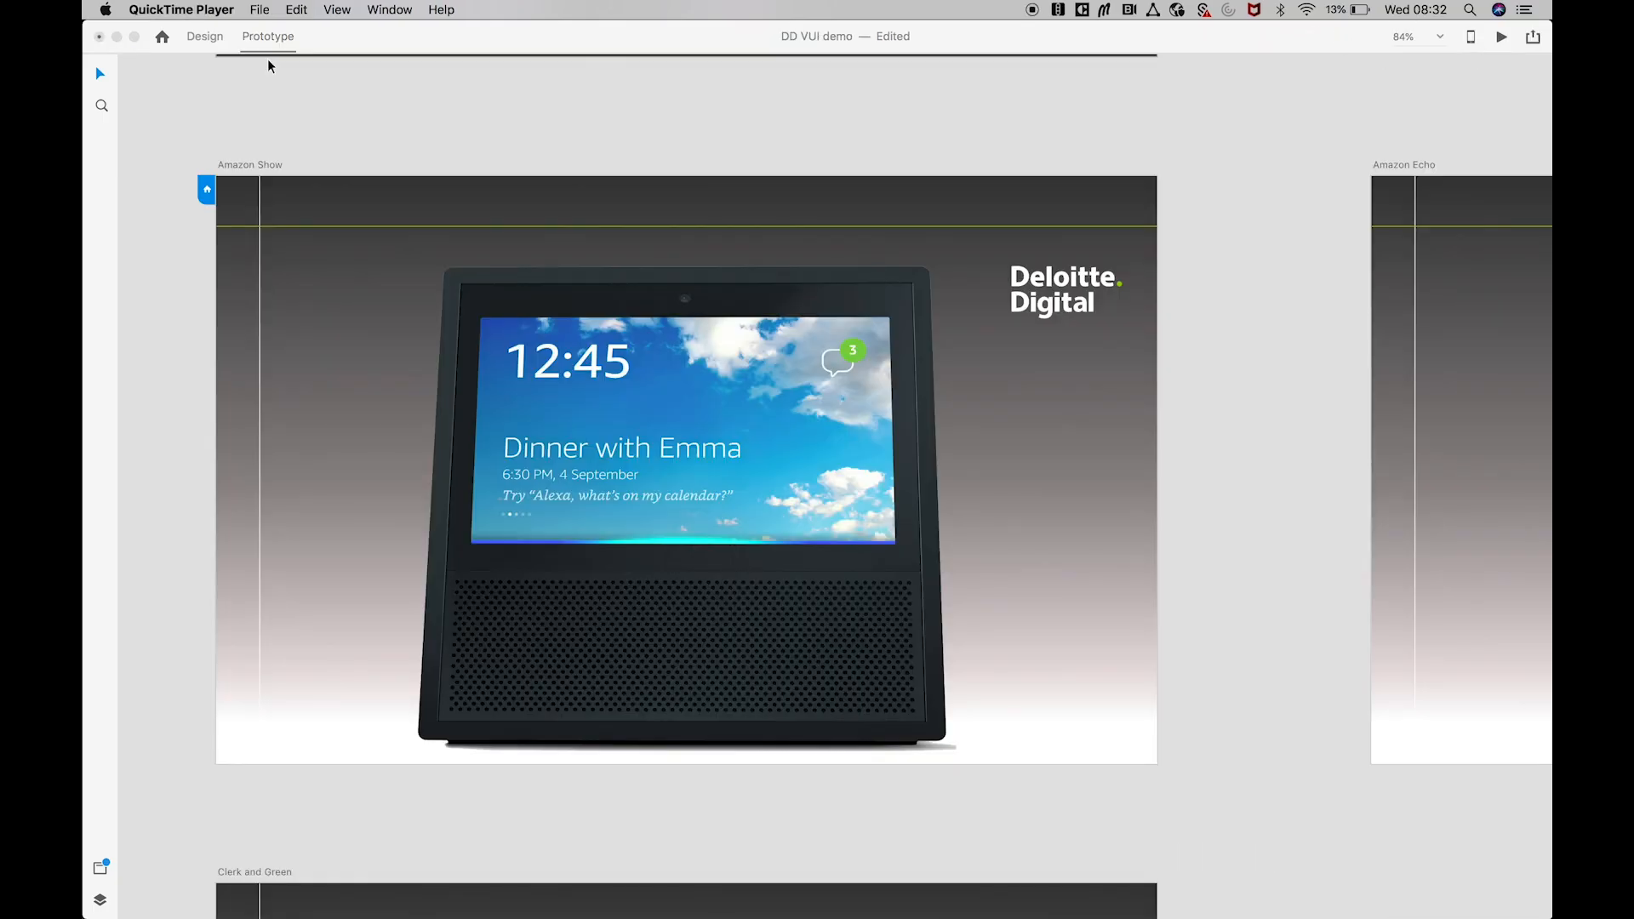
- Open the desktop preview of the prototype starting from the Amazon Show artboard
click(252, 168)
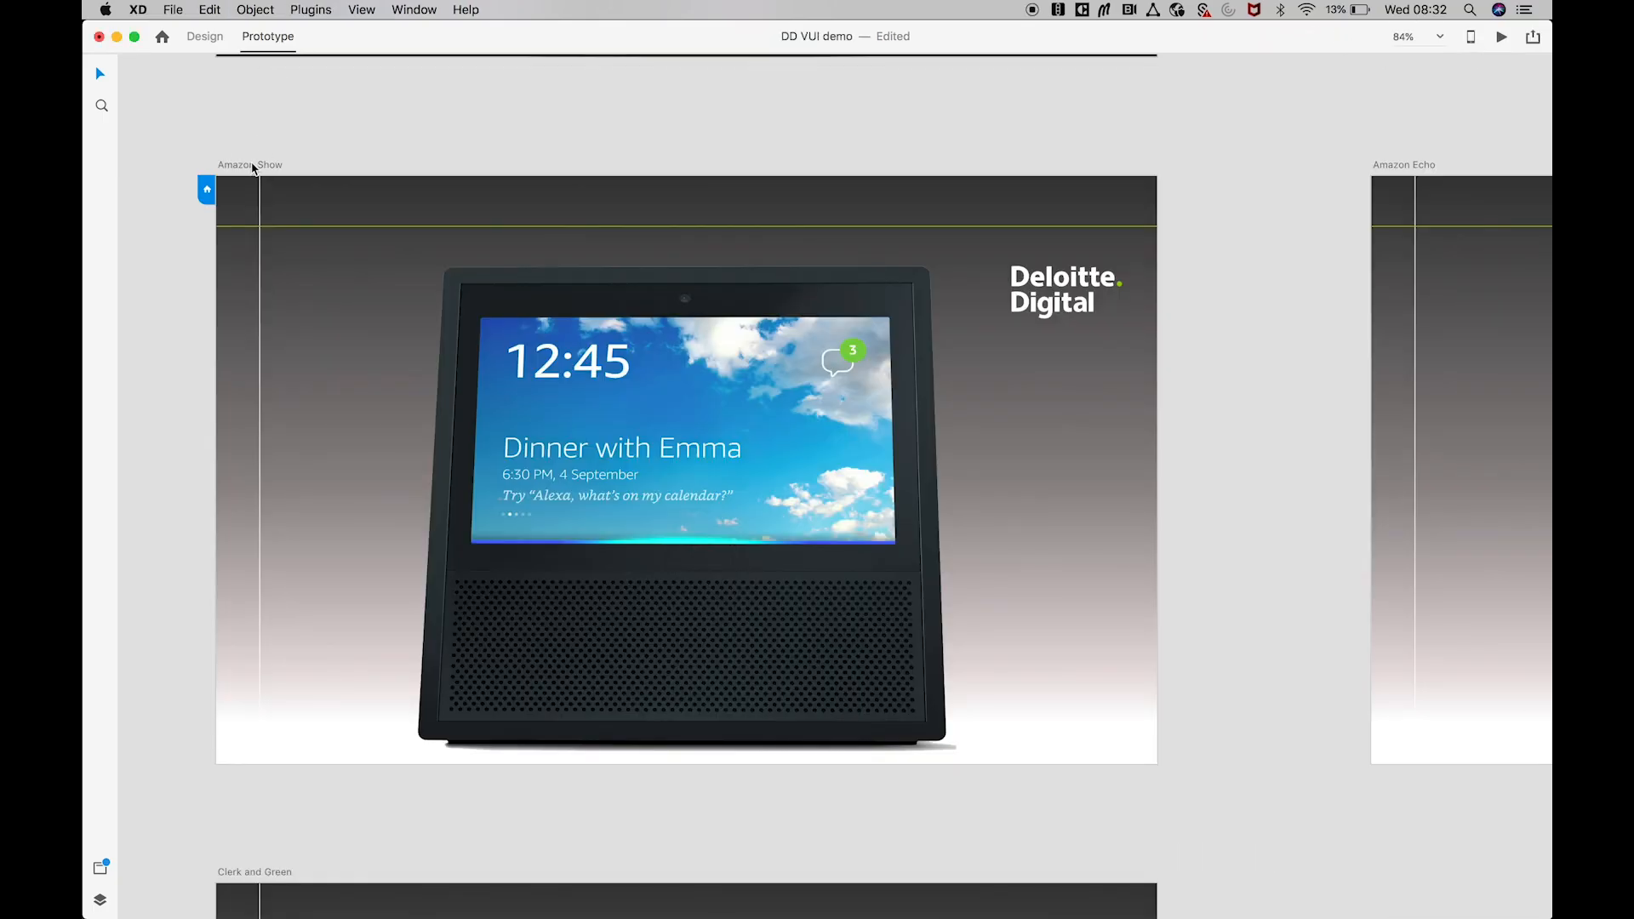
click(252, 168)
click(1504, 39)
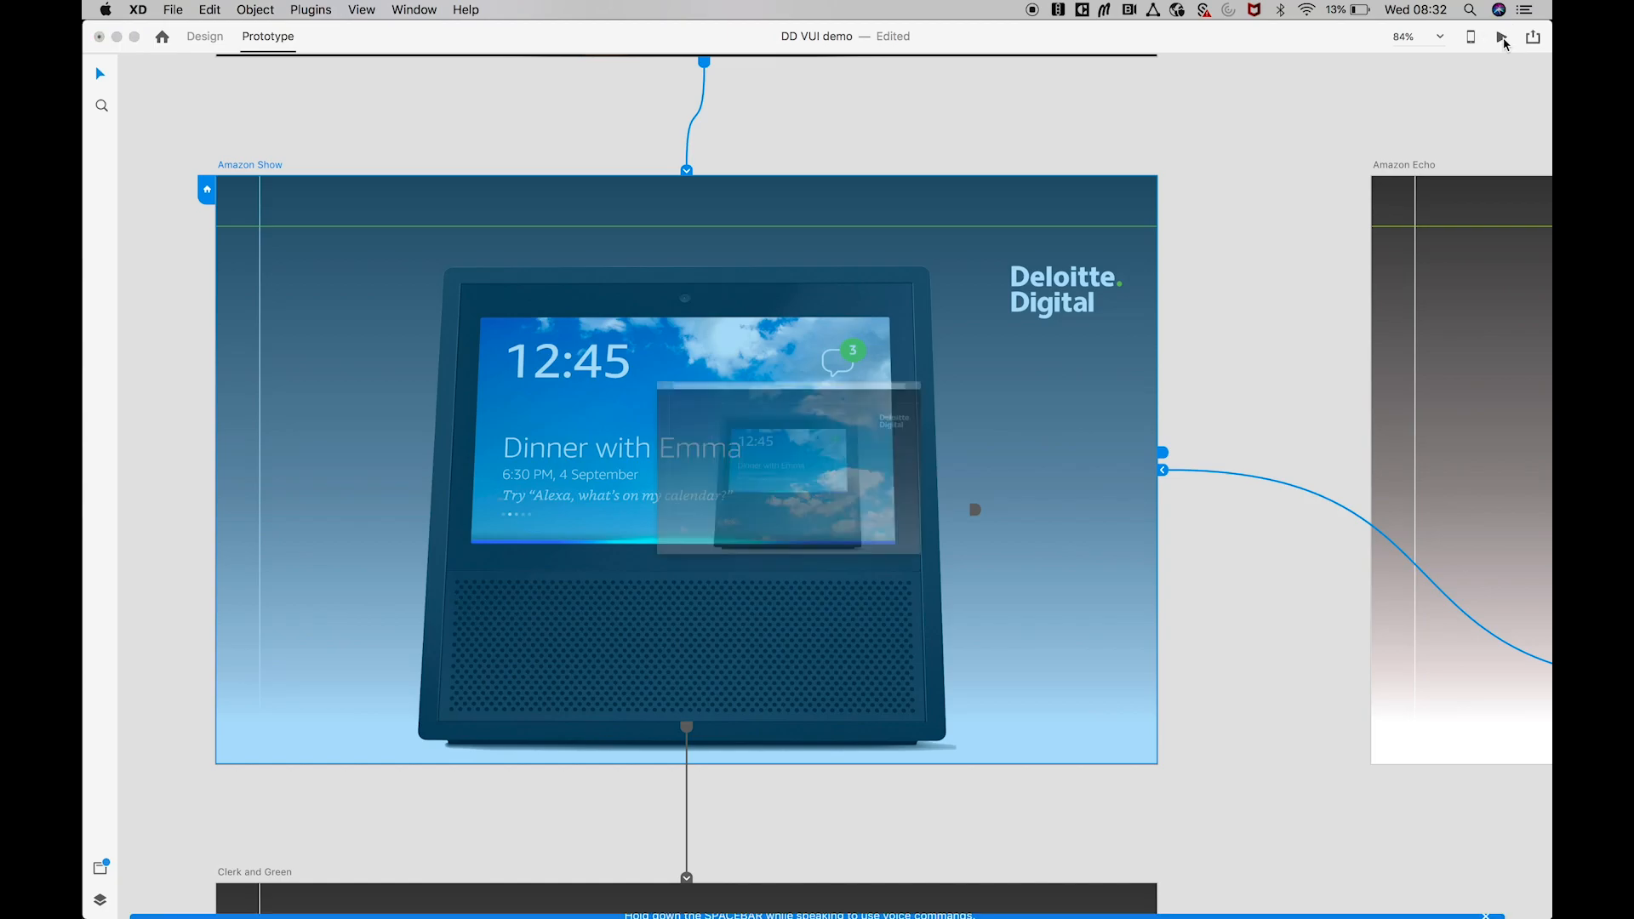